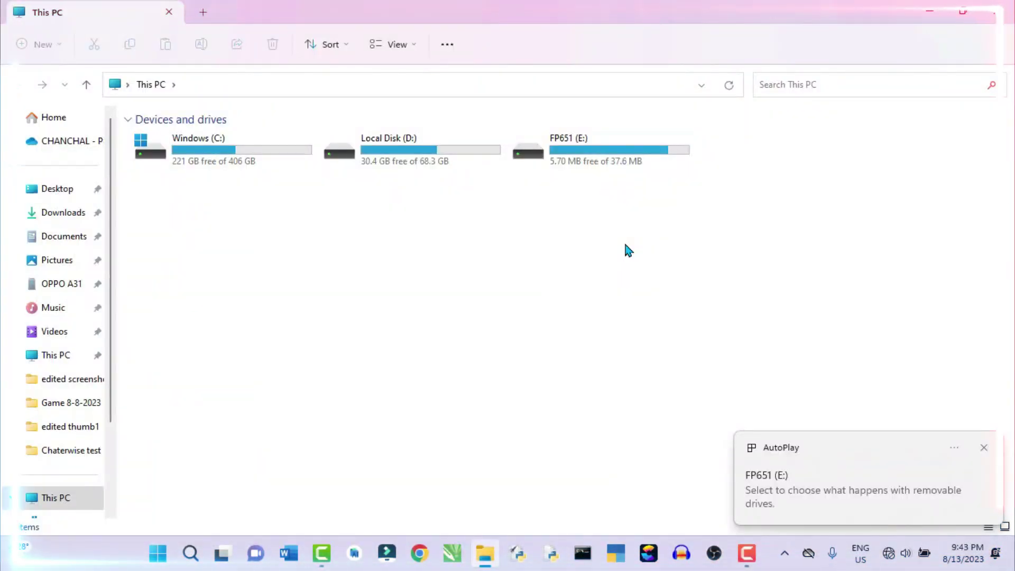
# Open the windows folder on the FP651 (E:) drive.
pyautogui.moveTo(508, 119)
pyautogui.mouseDown()
pyautogui.moveTo(599, 196)
pyautogui.moveTo(710, 186)
pyautogui.mouseUp()
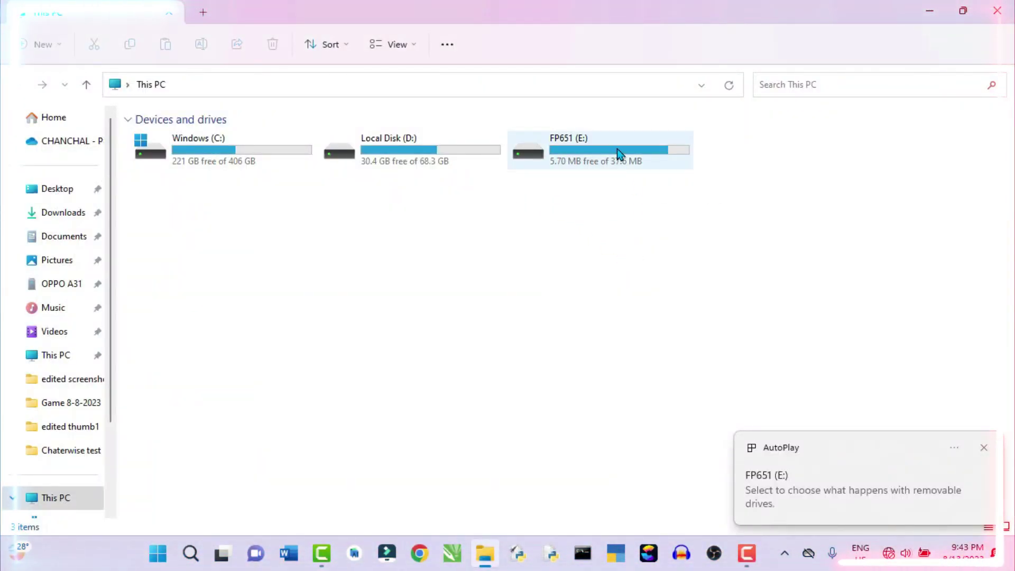
pyautogui.doubleClick(618, 153)
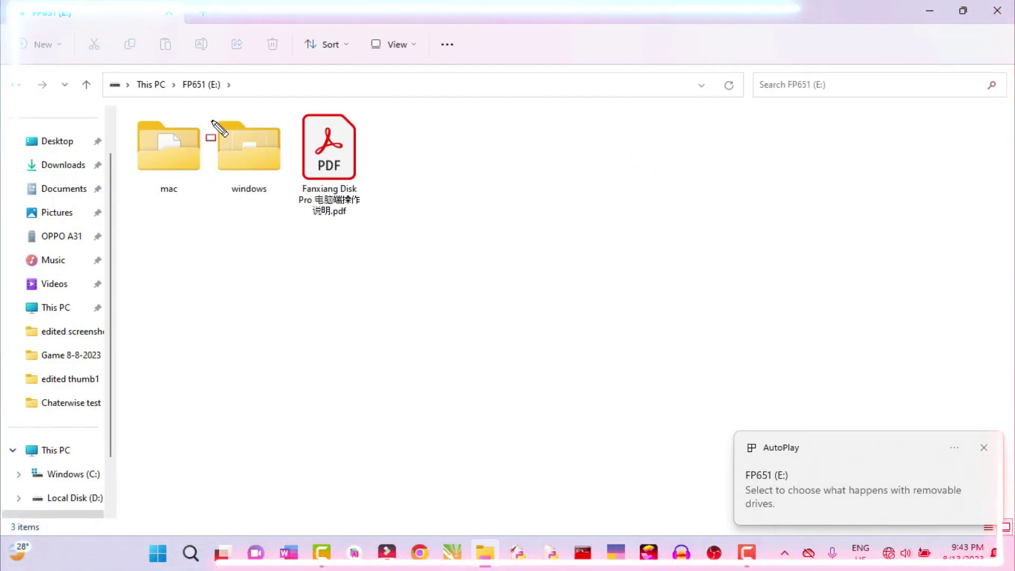
pyautogui.moveTo(210, 116)
pyautogui.mouseDown()
pyautogui.moveTo(224, 186)
pyautogui.moveTo(283, 206)
pyautogui.mouseUp()
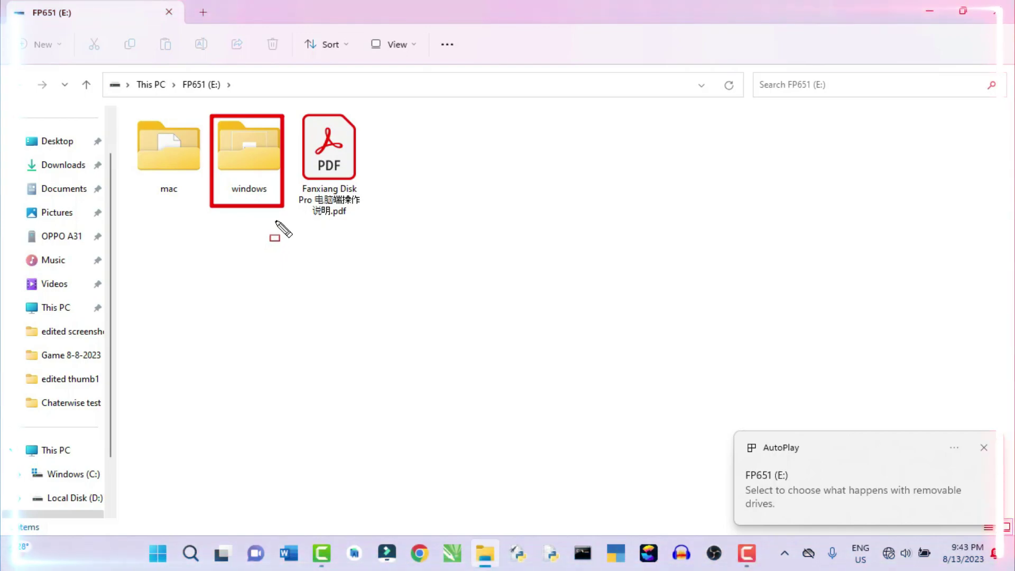
pyautogui.click(253, 157)
pyautogui.doubleClick(254, 157)
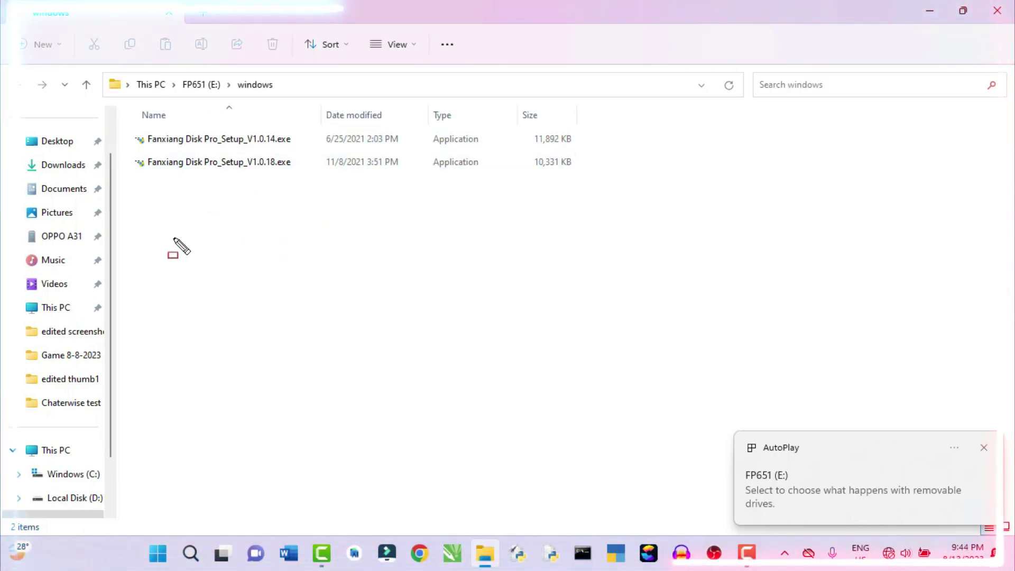
# Run Fanxiang Disk Pro_Setup_V1.0.18.exe as administrator.
pyautogui.moveTo(131, 152); pyautogui.dragTo(349, 175)
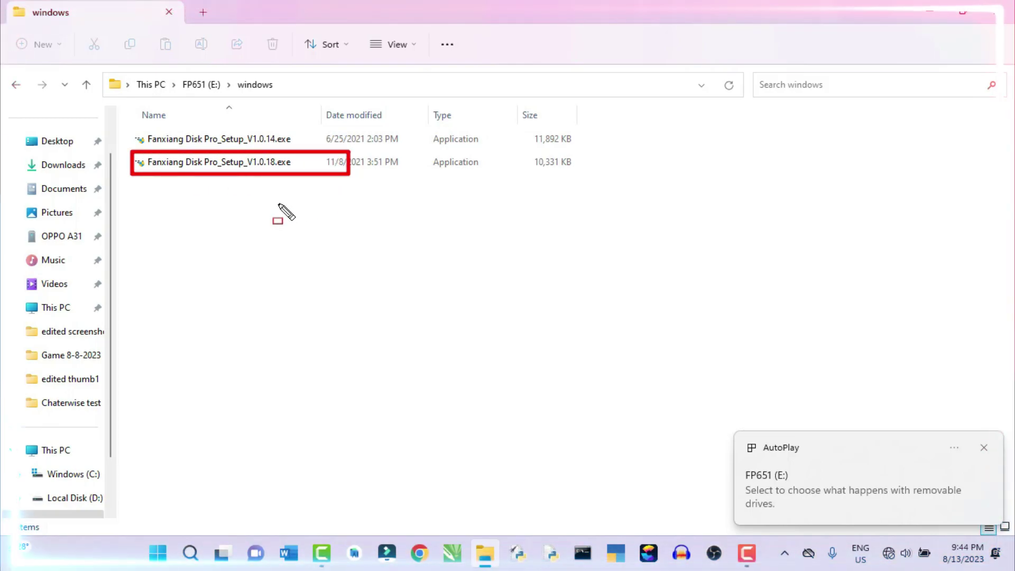
pyautogui.press('Escape')
pyautogui.click(245, 168)
pyautogui.rightClick(245, 171)
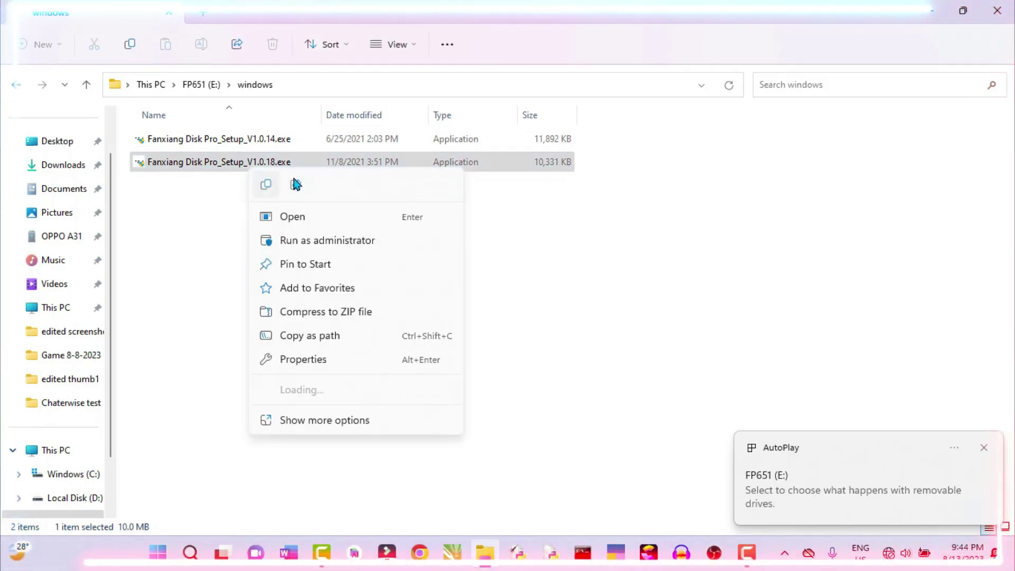
pyautogui.click(312, 238)
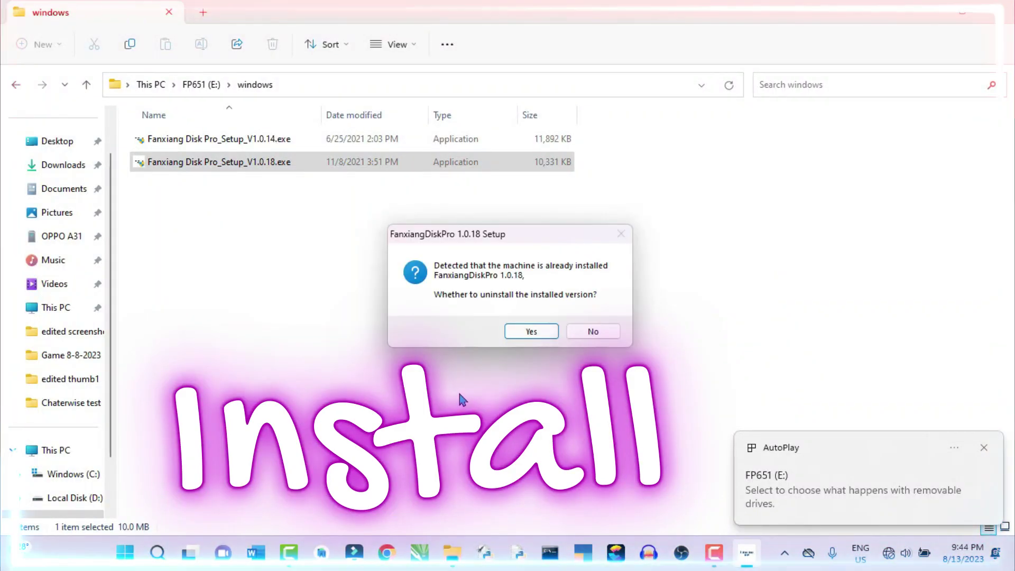
# Uninstall the already installed FanxiangDiskPro 1.0.18 and all its components.
pyautogui.click(531, 332)
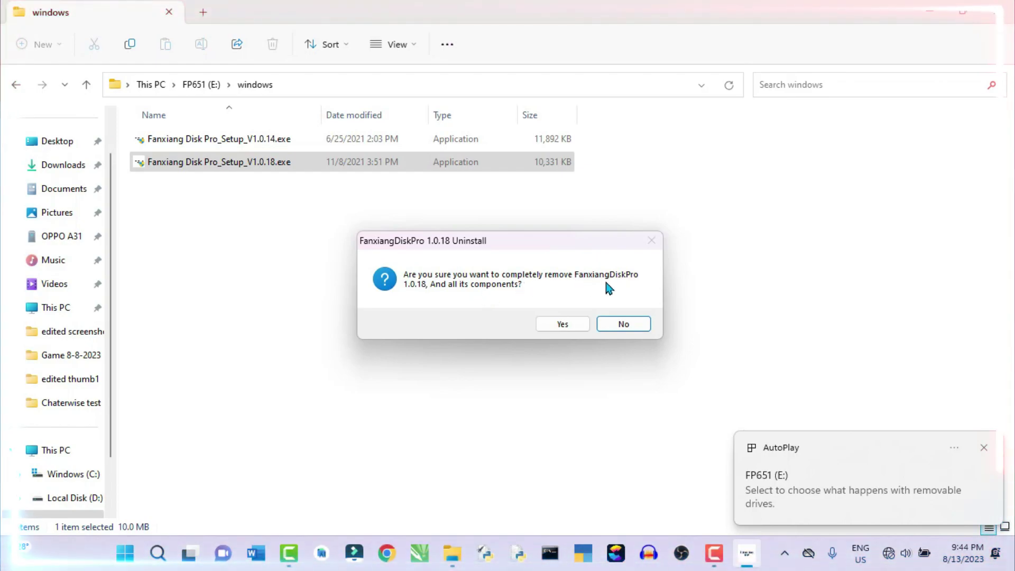
pyautogui.click(572, 328)
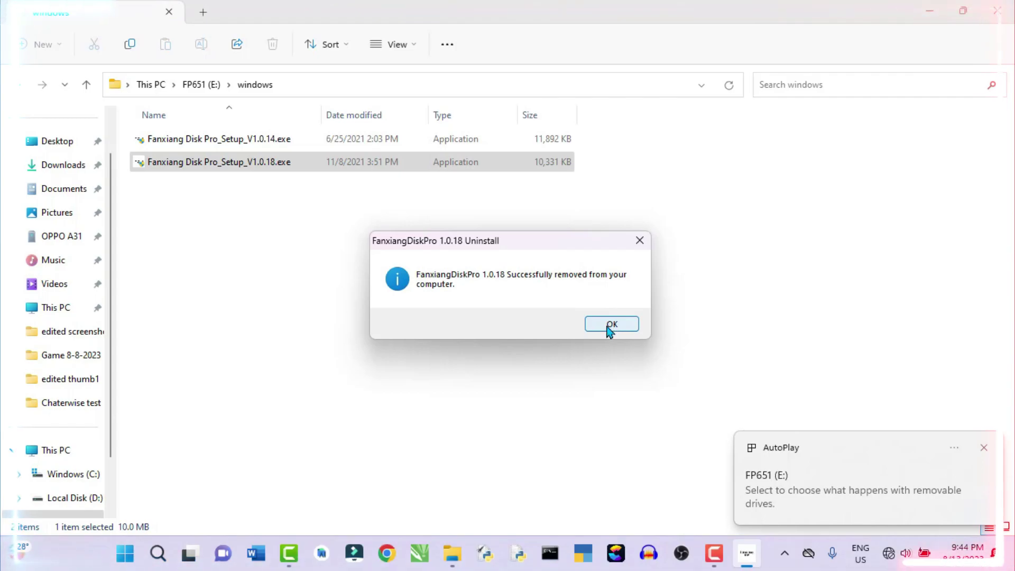
pyautogui.click(608, 324)
# Accept the license agreement and install FanxiangDiskPro 1.0.18 in the default destination folder.
pyautogui.click(592, 395)
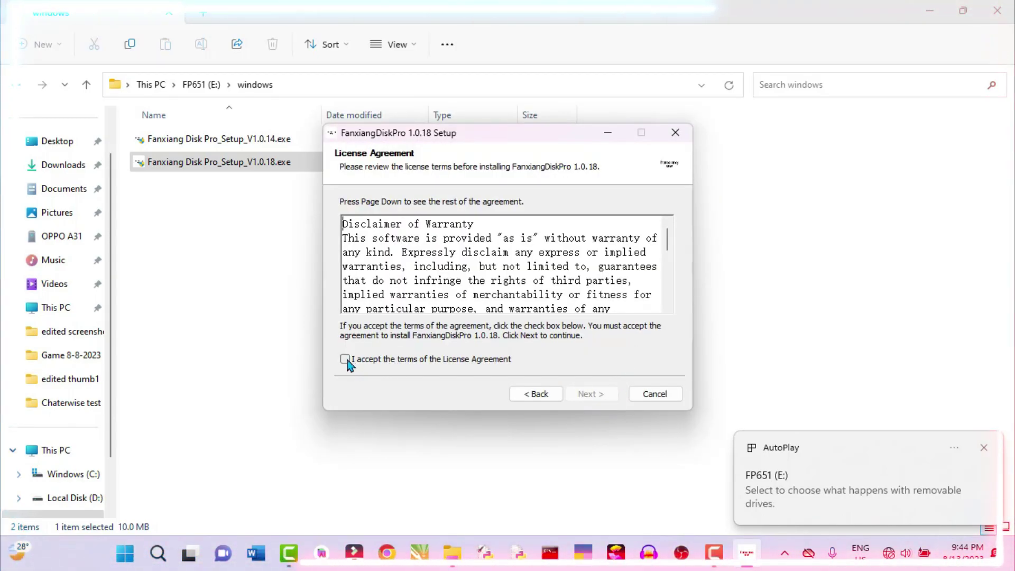
pyautogui.moveTo(333, 352); pyautogui.dragTo(363, 377)
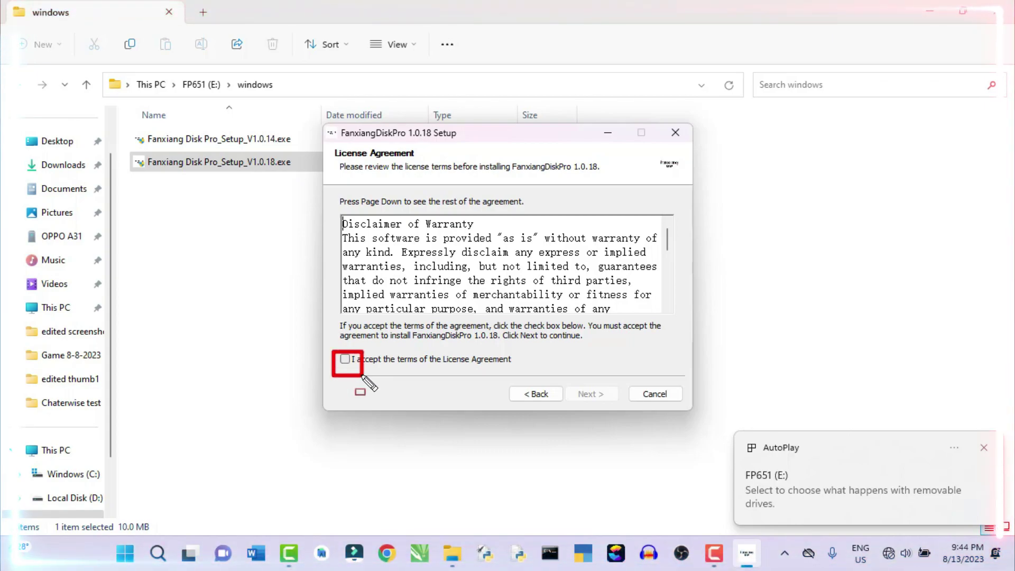
pyautogui.click(349, 360)
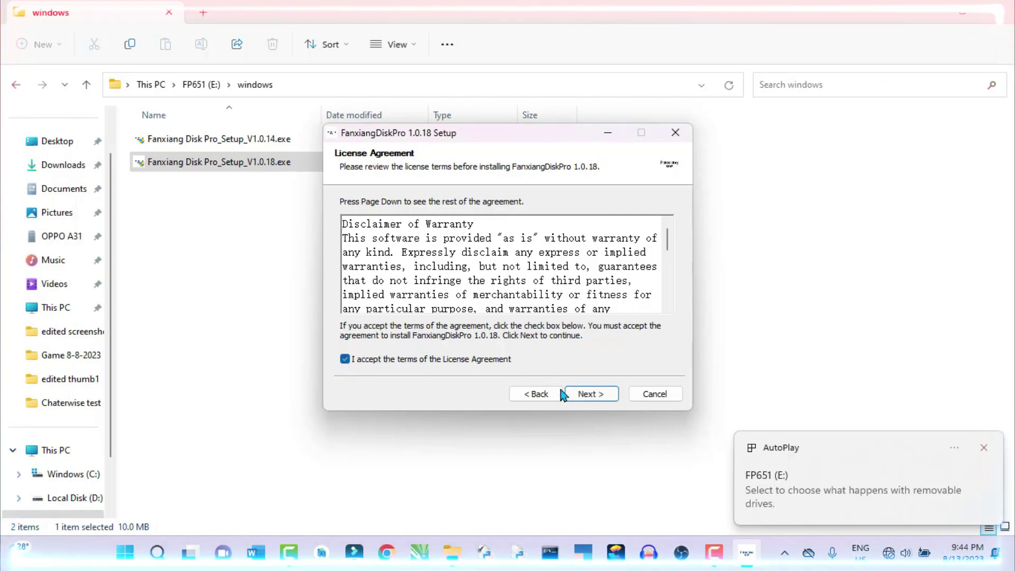
pyautogui.click(590, 393)
pyautogui.click(592, 392)
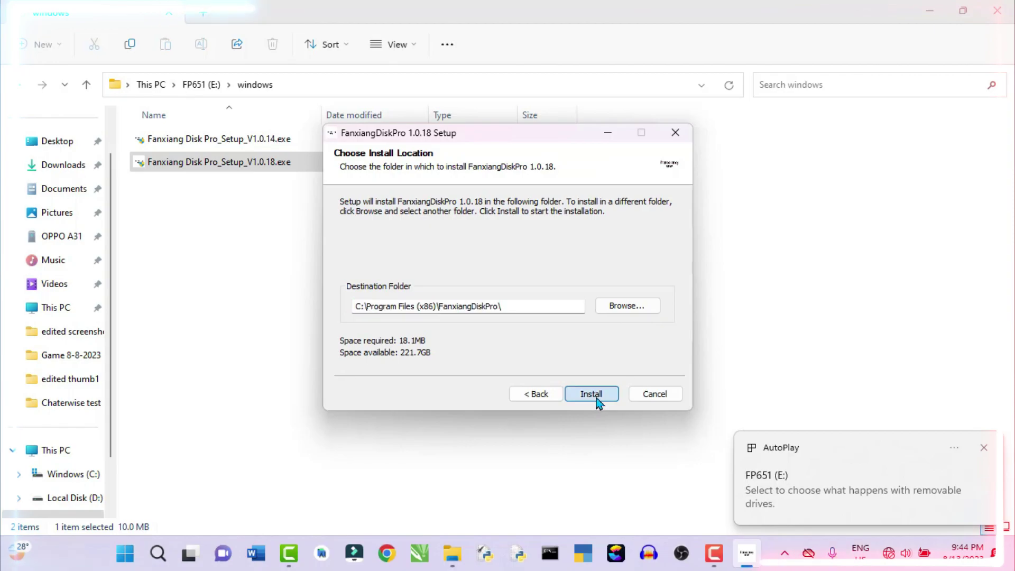
pyautogui.click(595, 396)
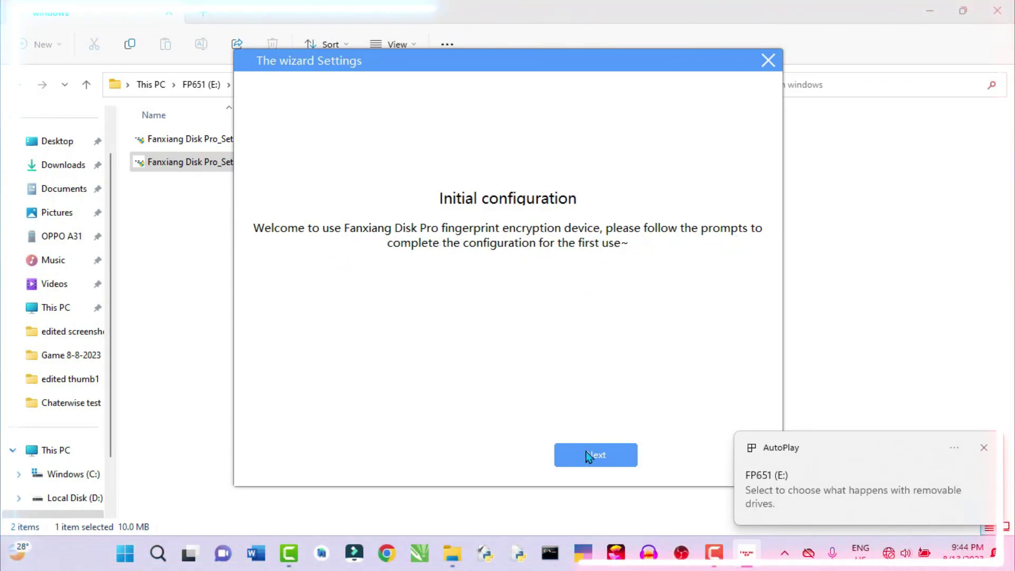
# Proceed through the initial configuration with directory and type backup left on, adding no directories to the full backup catalog.
pyautogui.moveTo(534, 431); pyautogui.dragTo(645, 476)
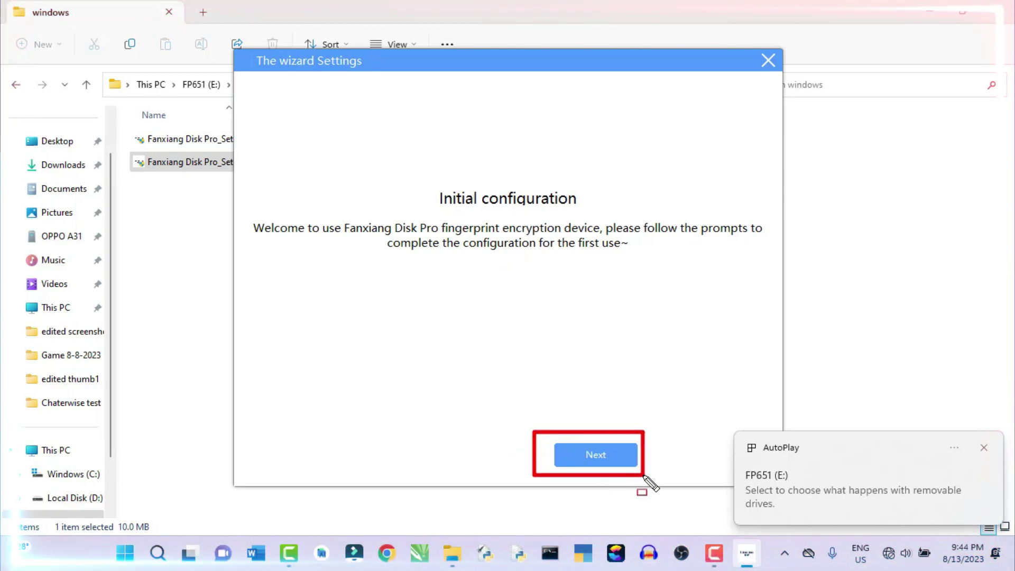
pyautogui.click(597, 458)
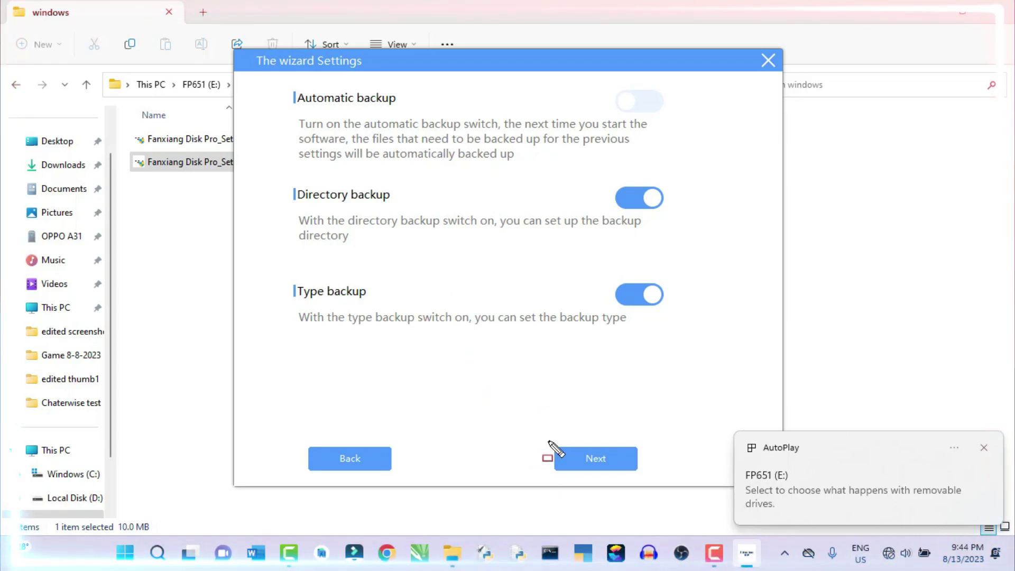
pyautogui.moveTo(548, 439); pyautogui.dragTo(651, 470)
pyautogui.press('Escape')
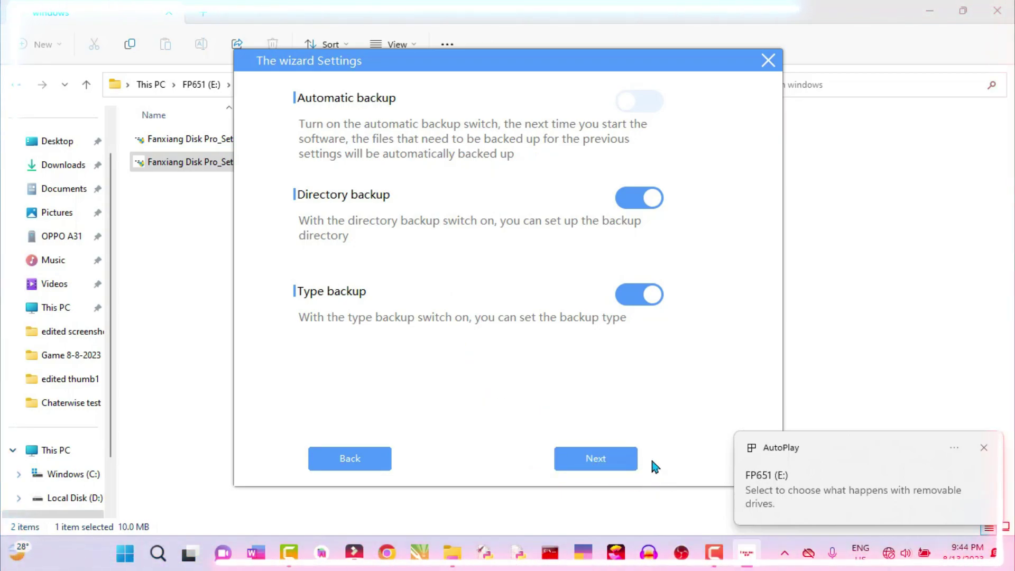
pyautogui.click(601, 465)
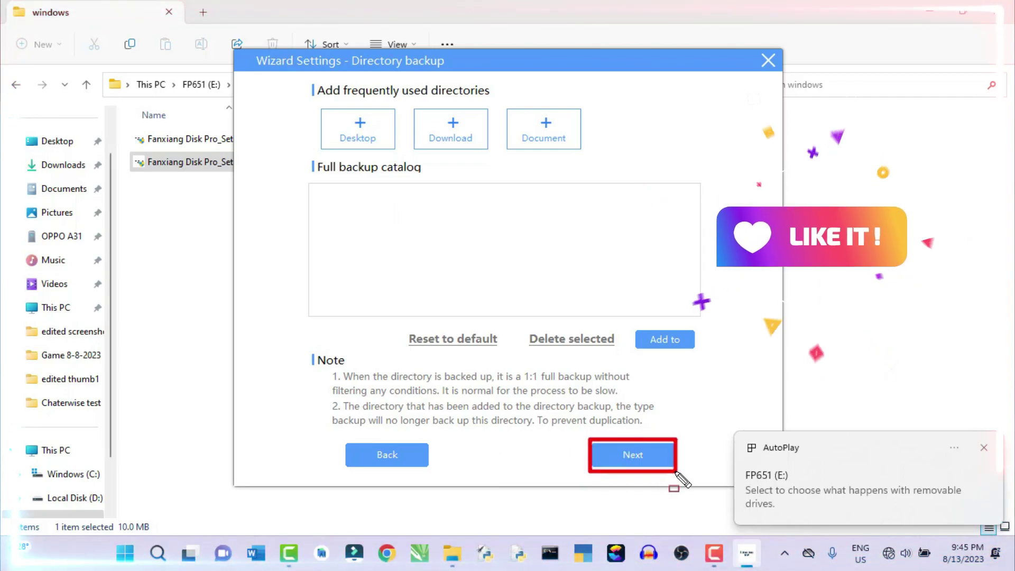
pyautogui.click(633, 456)
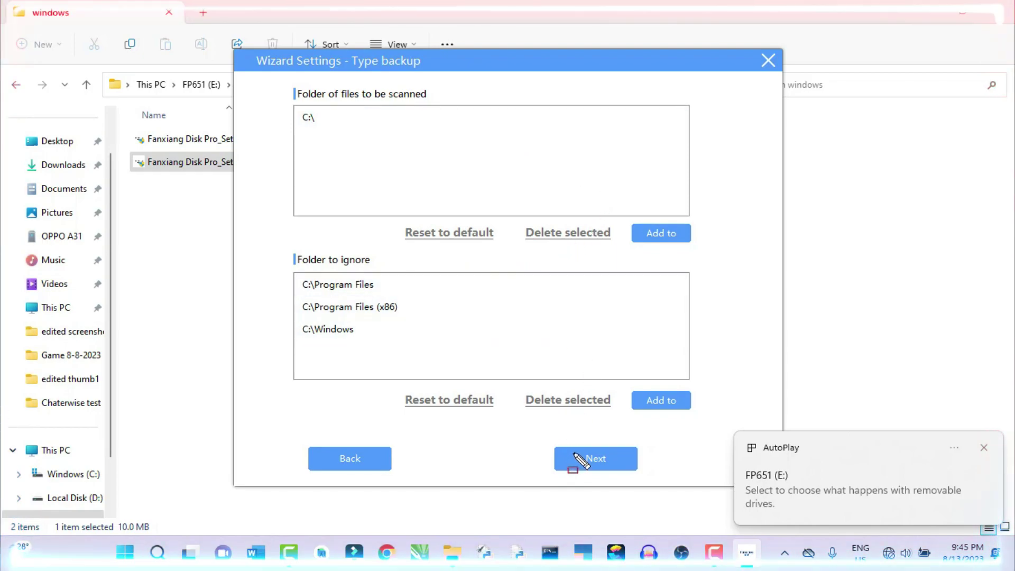
# Accept the default scanned and ignored folders and all picture, video, document and audio formats for the type backup.
pyautogui.moveTo(549, 437); pyautogui.dragTo(642, 487)
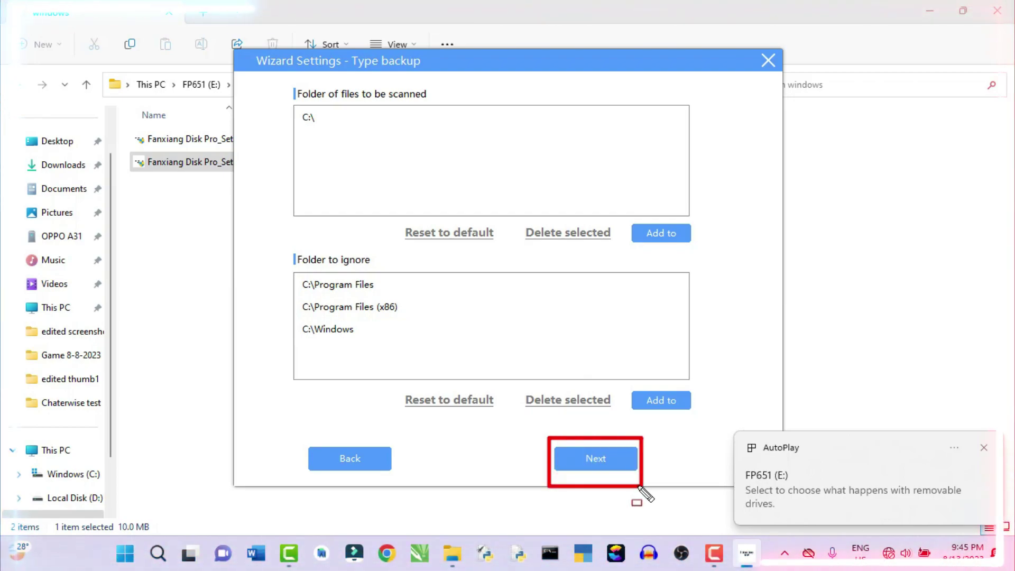
pyautogui.click(613, 454)
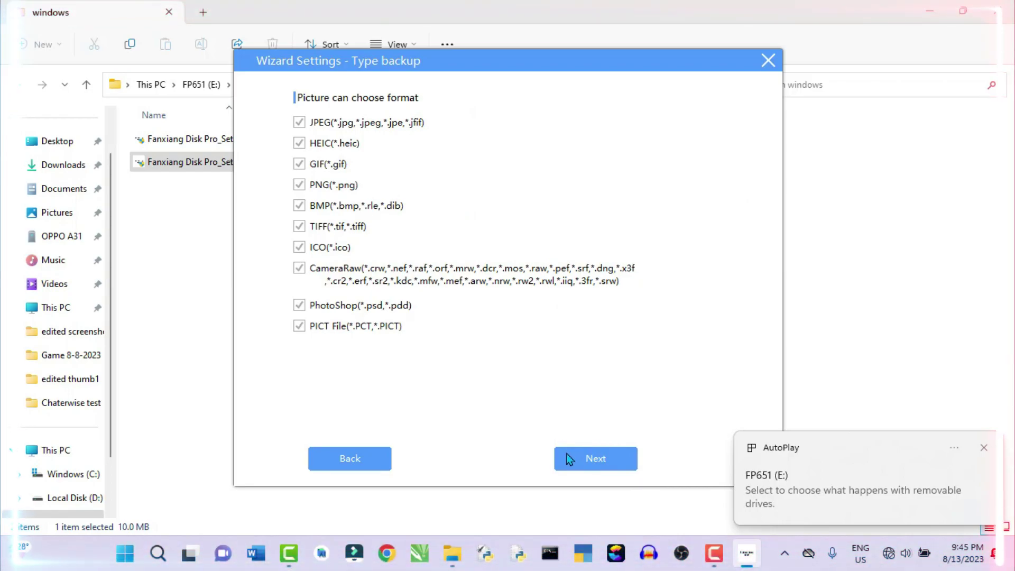
pyautogui.moveTo(555, 442); pyautogui.dragTo(642, 501)
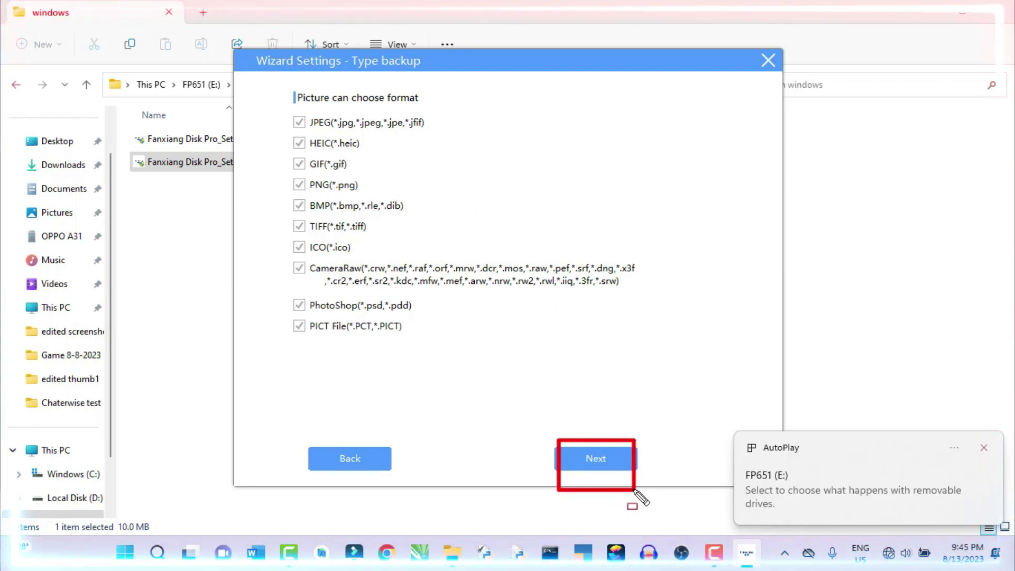
pyautogui.click(608, 461)
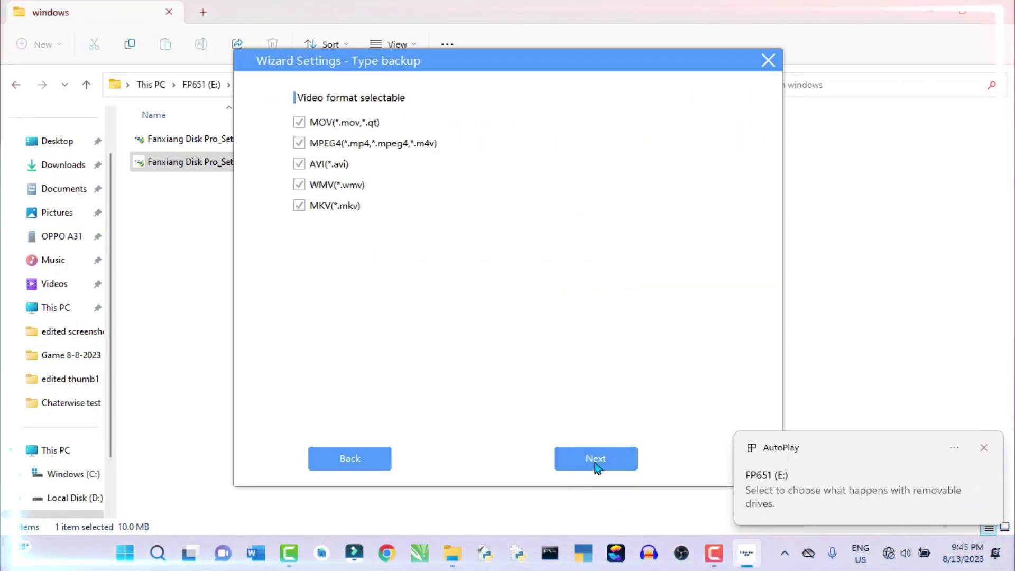
pyautogui.click(603, 465)
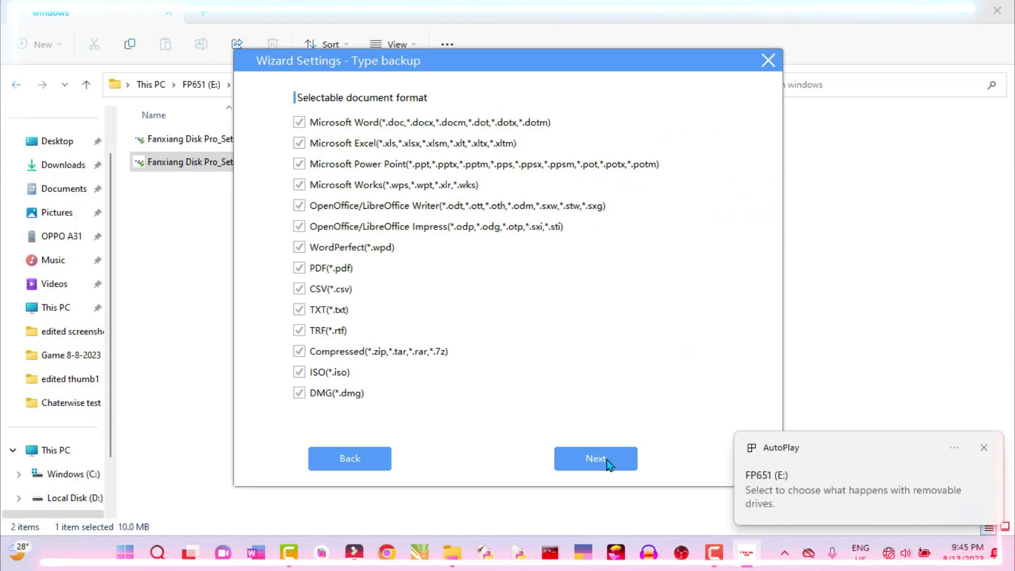
pyautogui.click(606, 464)
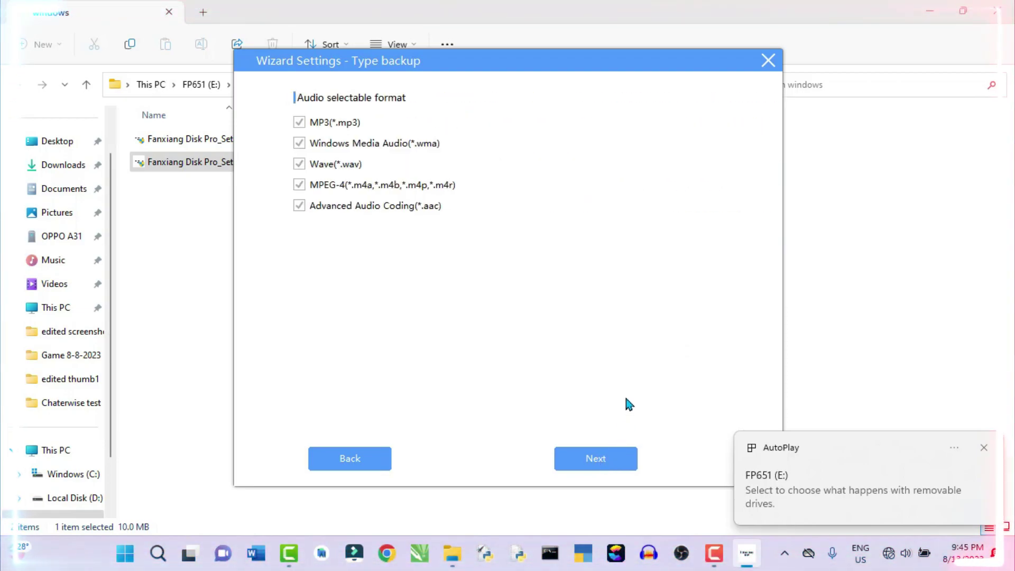
pyautogui.click(624, 455)
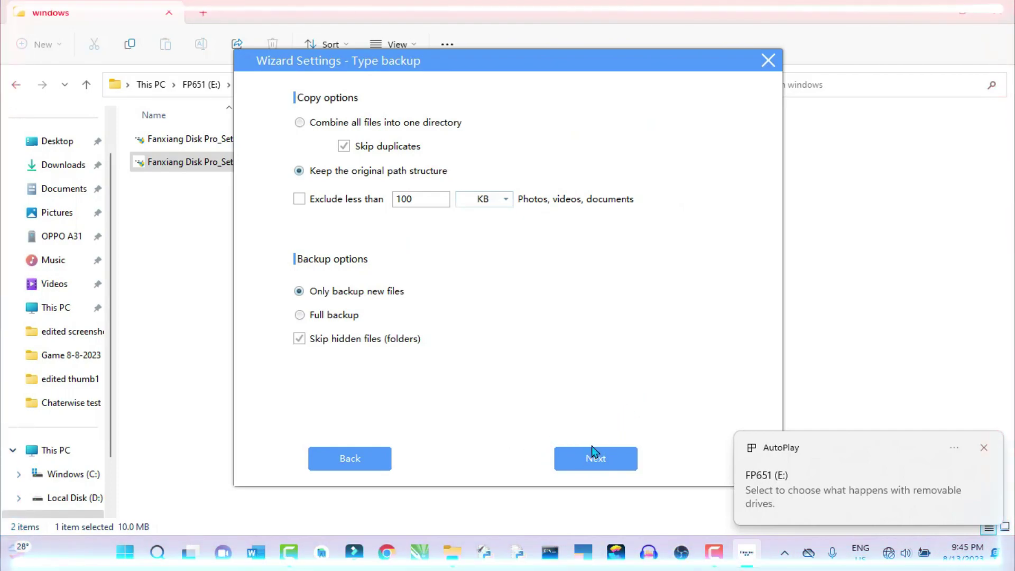
# Accept the default copy and backup options and finish the configuration wizard.
pyautogui.click(622, 458)
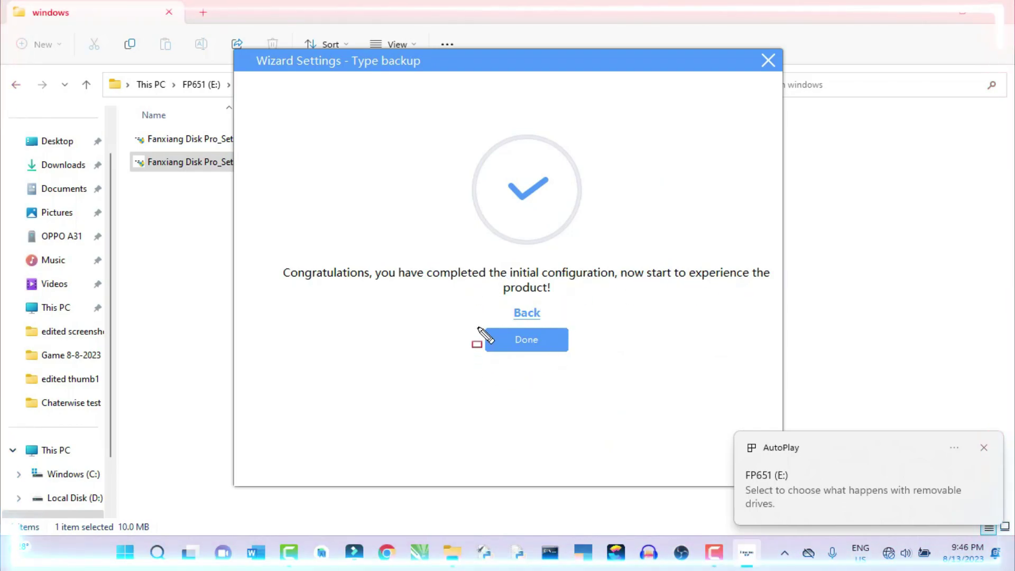
pyautogui.moveTo(477, 324); pyautogui.dragTo(577, 367)
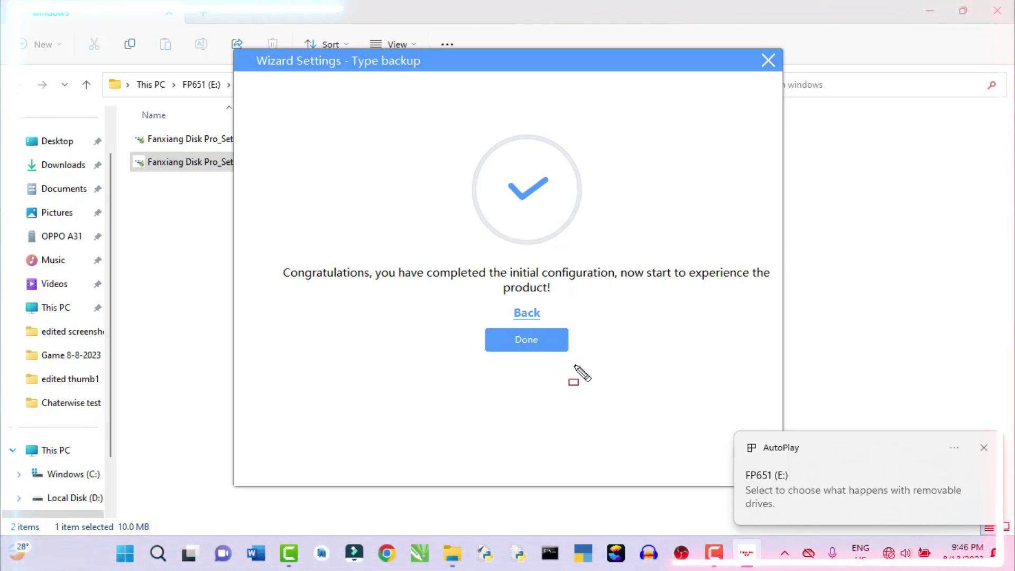
pyautogui.click(527, 343)
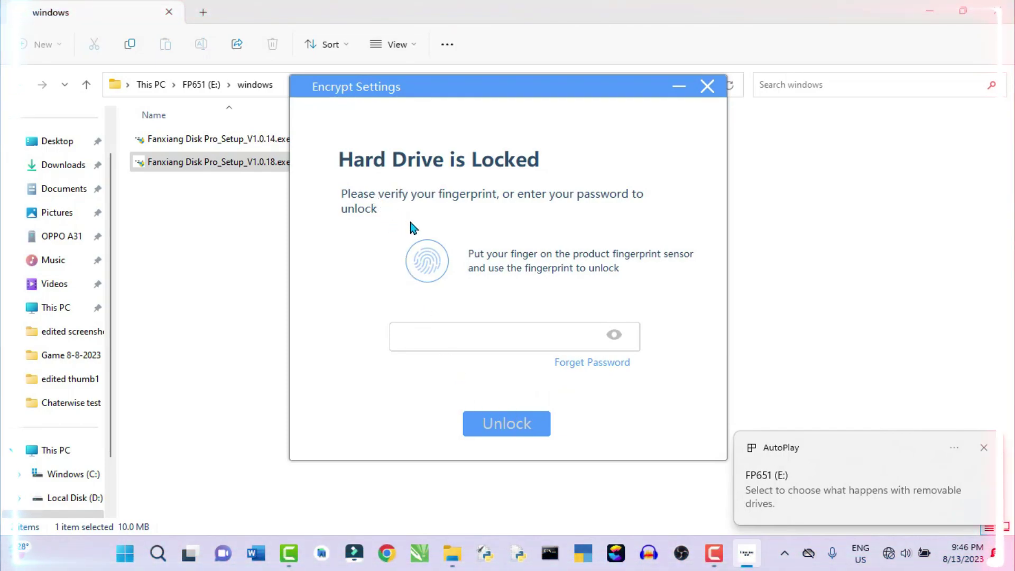
pyautogui.moveTo(332, 140)
pyautogui.mouseDown()
pyautogui.moveTo(415, 172)
pyautogui.moveTo(548, 174)
pyautogui.mouseUp()
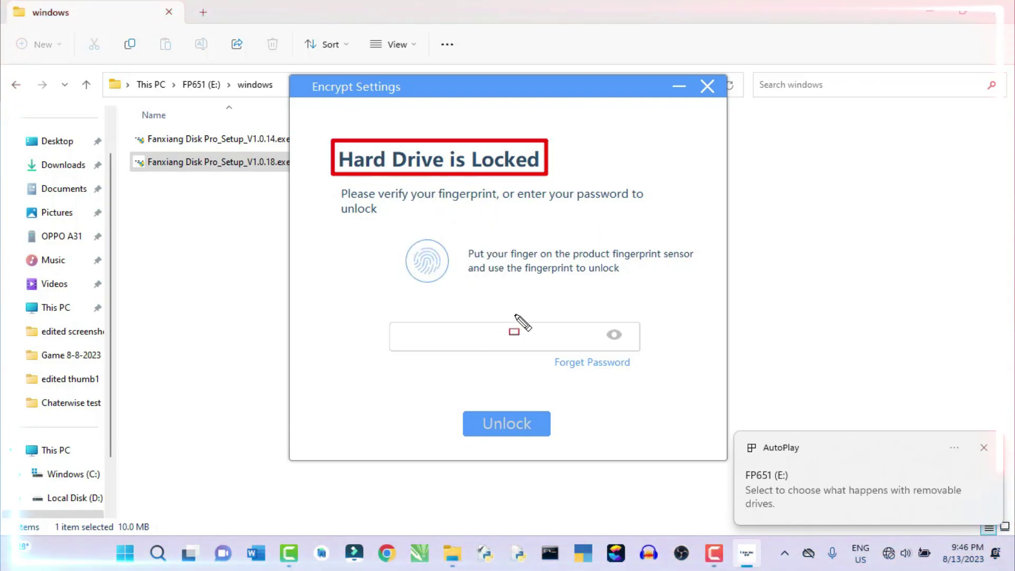
pyautogui.moveTo(465, 242)
pyautogui.mouseDown()
pyautogui.moveTo(494, 272)
pyautogui.moveTo(702, 286)
pyautogui.mouseUp()
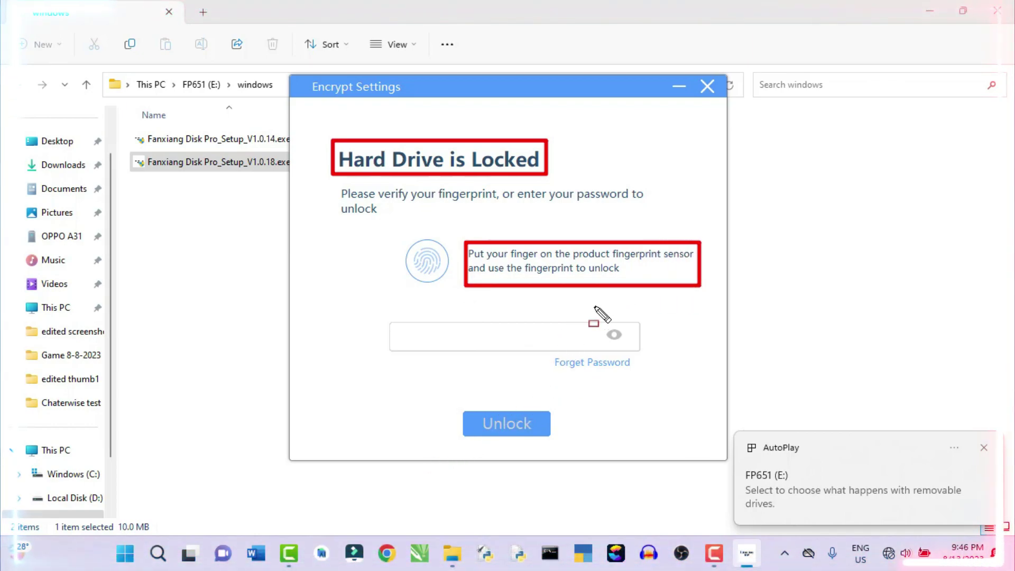
pyautogui.press('e')
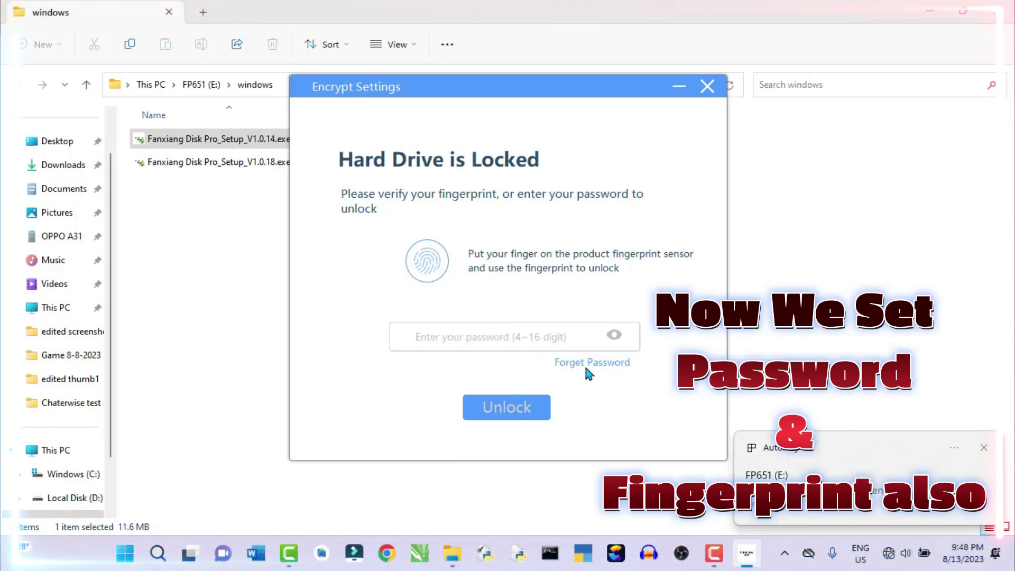
# Use the forgotten-password option to restore the locked hard drive to factory settings.
pyautogui.click(593, 363)
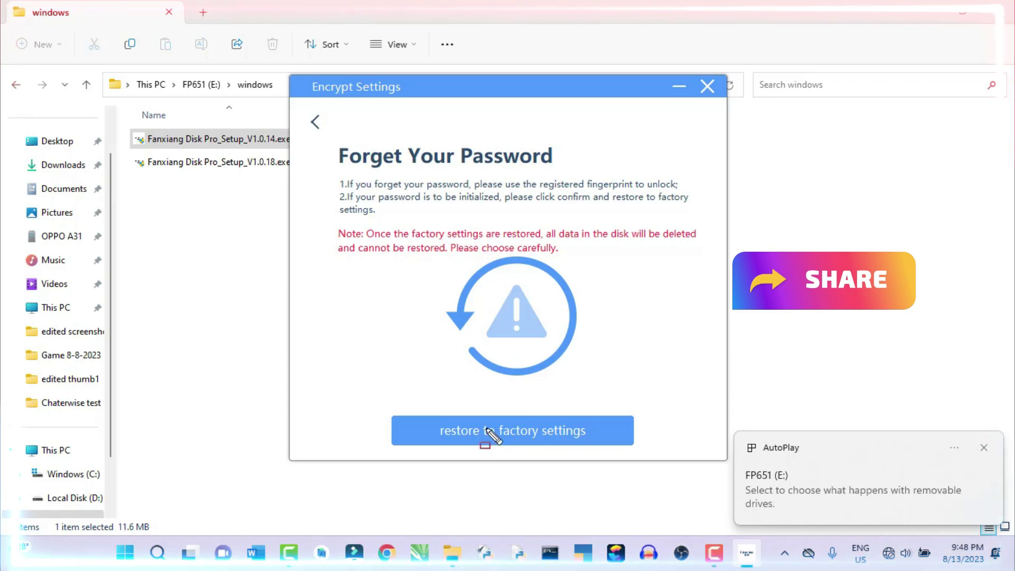
pyautogui.moveTo(421, 407)
pyautogui.mouseDown()
pyautogui.moveTo(447, 431)
pyautogui.moveTo(595, 476)
pyautogui.moveTo(596, 463)
pyautogui.mouseUp()
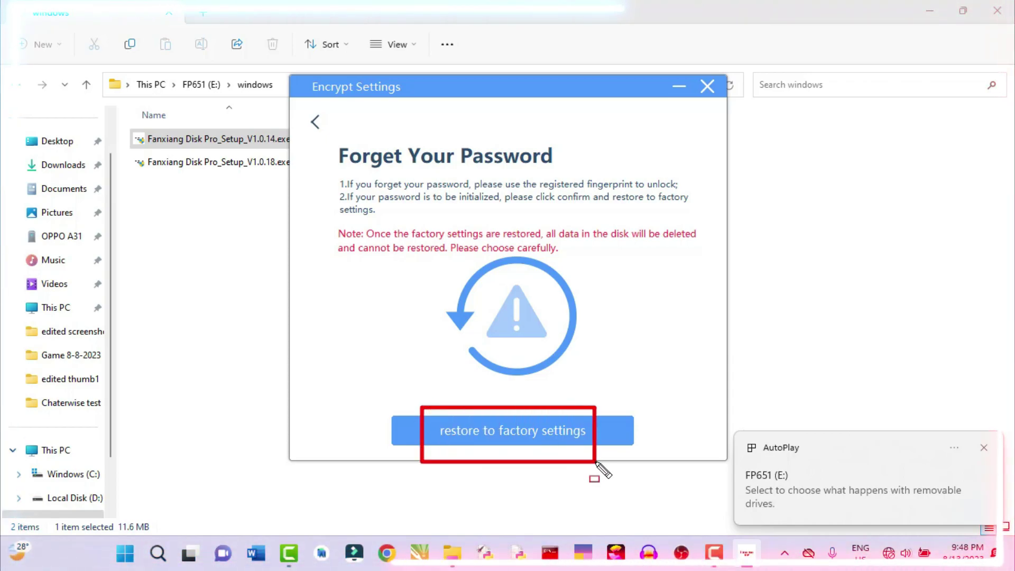
pyautogui.click(506, 441)
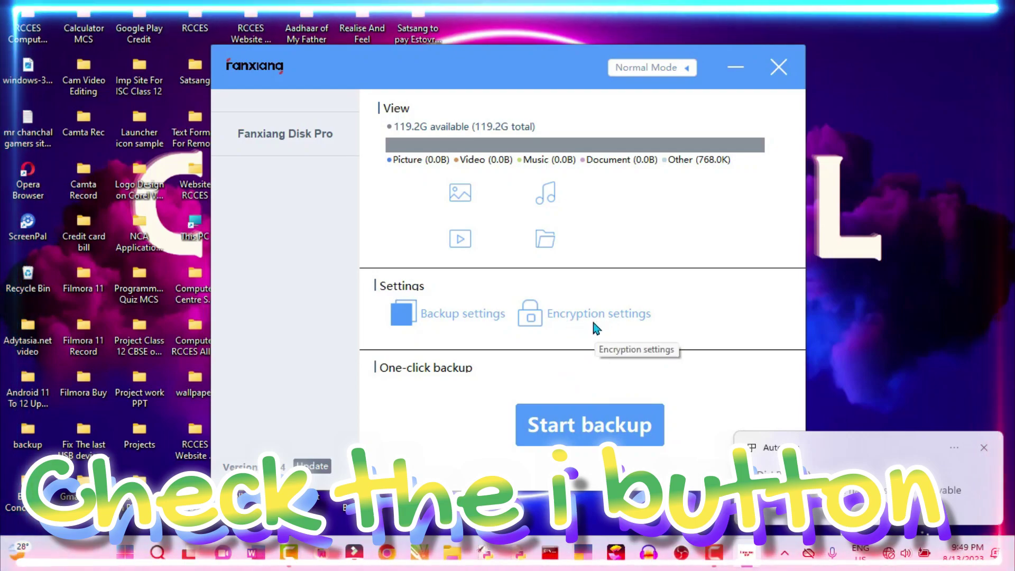
# Turn on Security Mode in the drive's encryption settings and begin setting a new password.
pyautogui.moveTo(511, 290); pyautogui.dragTo(669, 349)
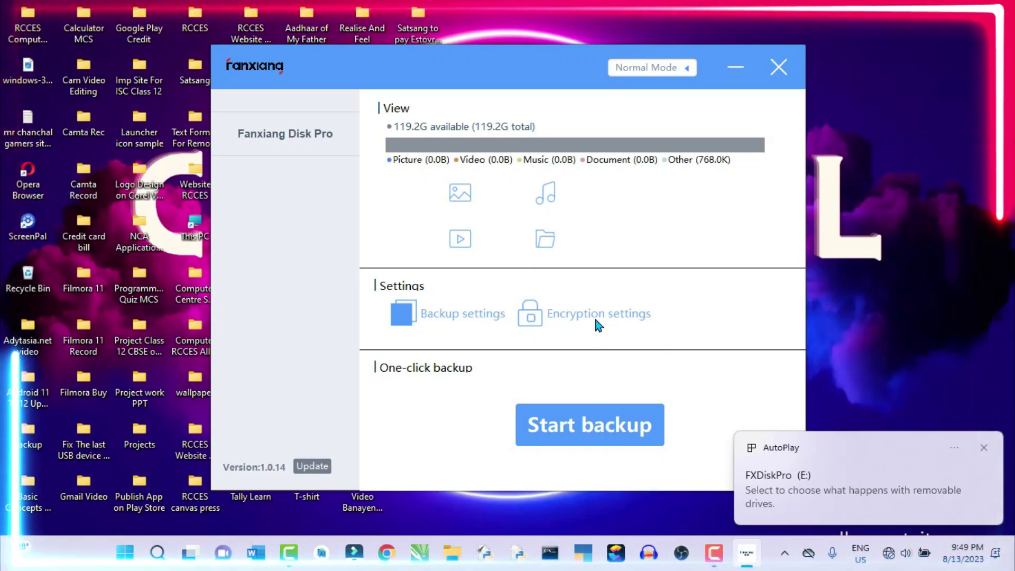
pyautogui.click(601, 323)
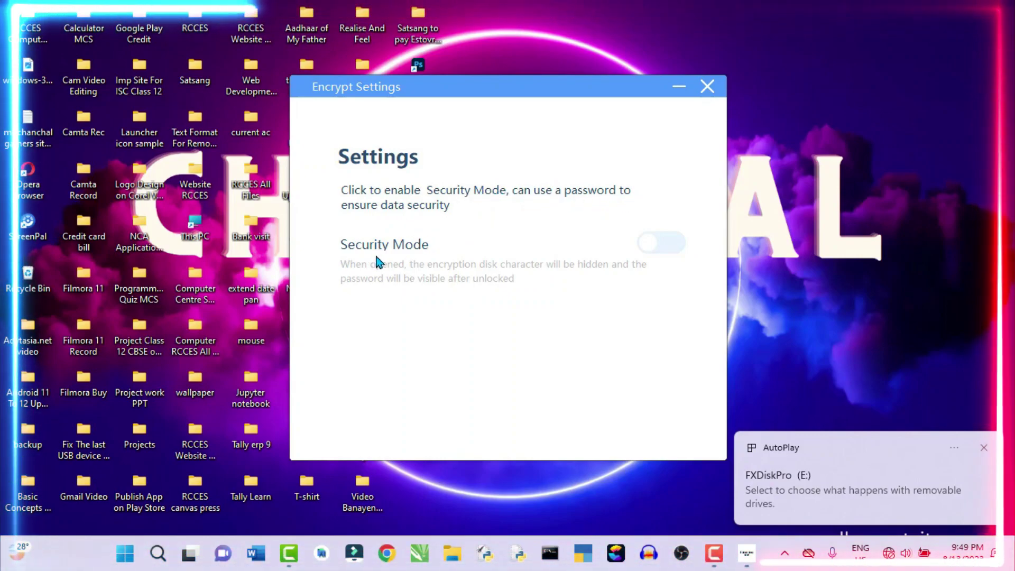
pyautogui.moveTo(324, 225)
pyautogui.mouseDown()
pyautogui.moveTo(501, 306)
pyautogui.moveTo(689, 307)
pyautogui.mouseUp()
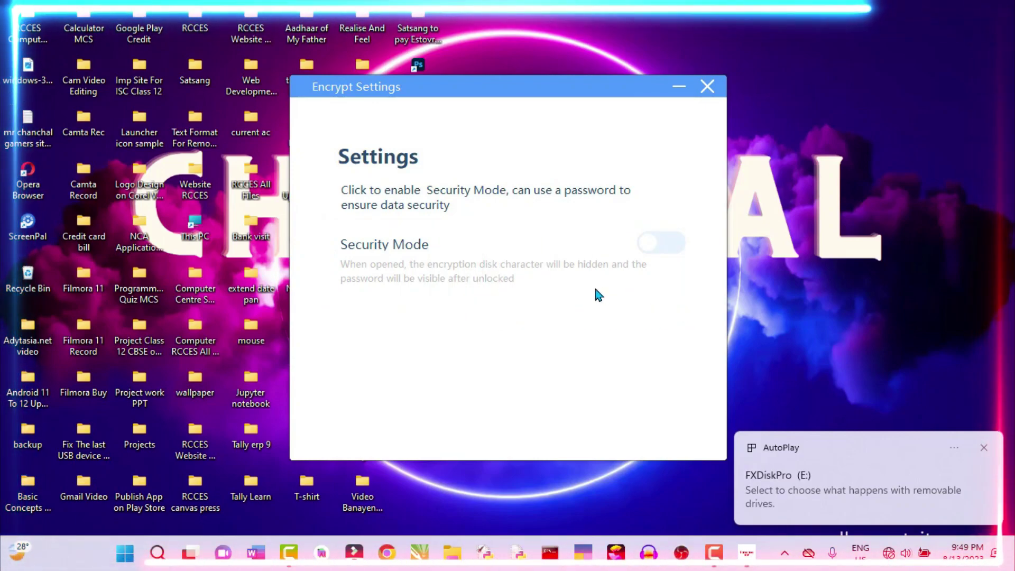
pyautogui.click(671, 244)
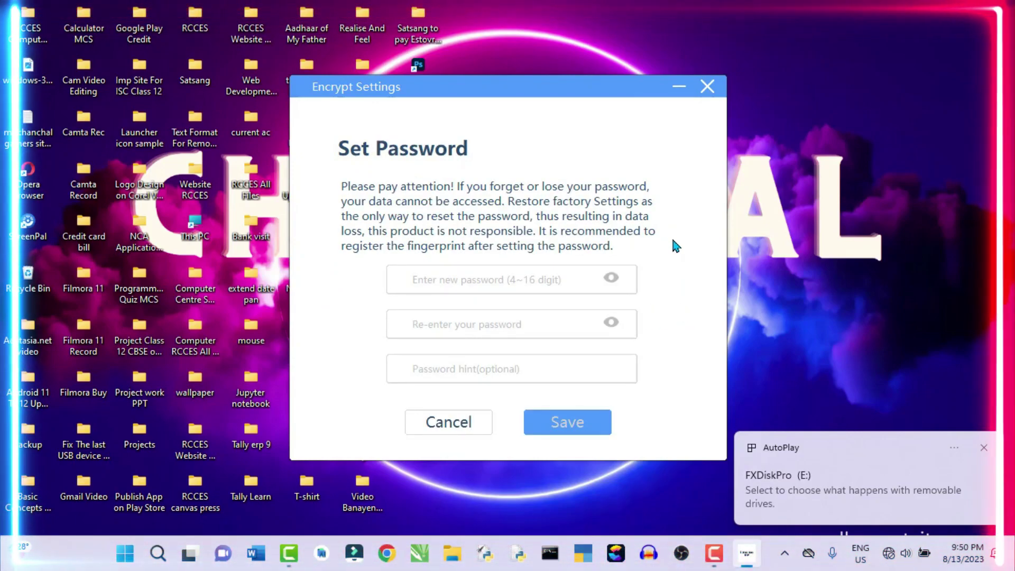
pyautogui.click(431, 279)
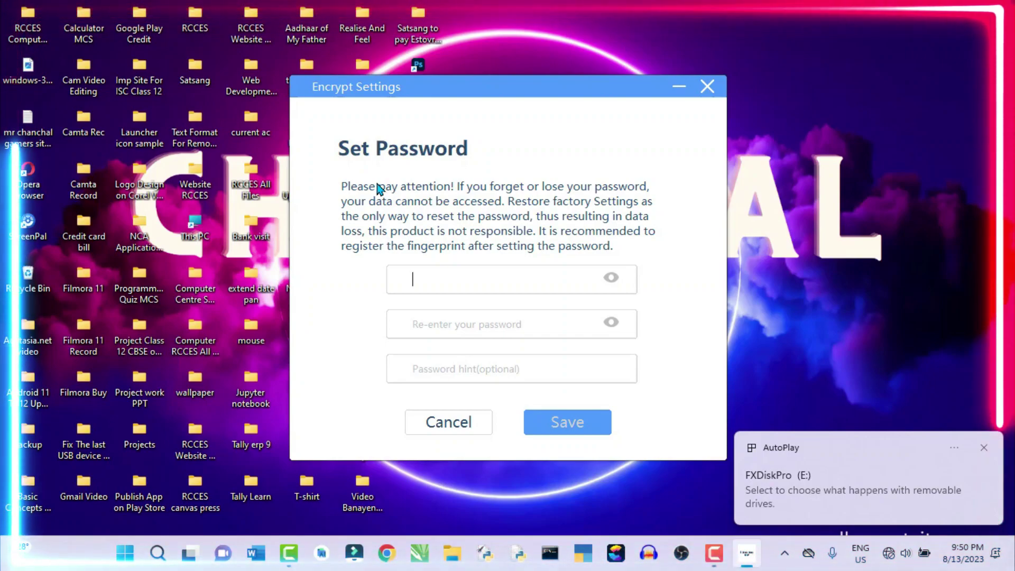
pyautogui.moveTo(329, 133)
pyautogui.mouseDown()
pyautogui.moveTo(365, 154)
pyautogui.moveTo(493, 159)
pyautogui.mouseUp()
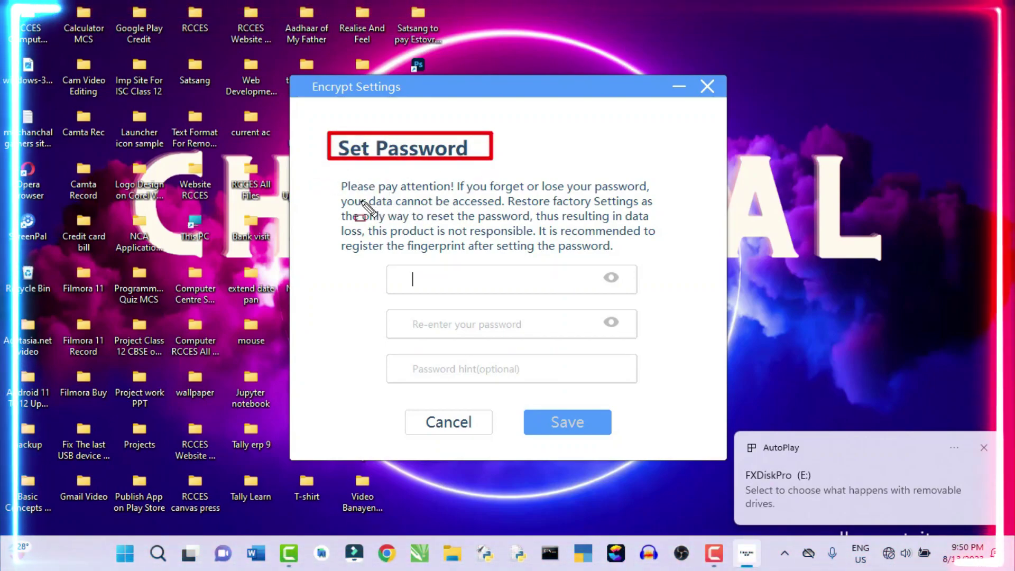
pyautogui.press('Escape')
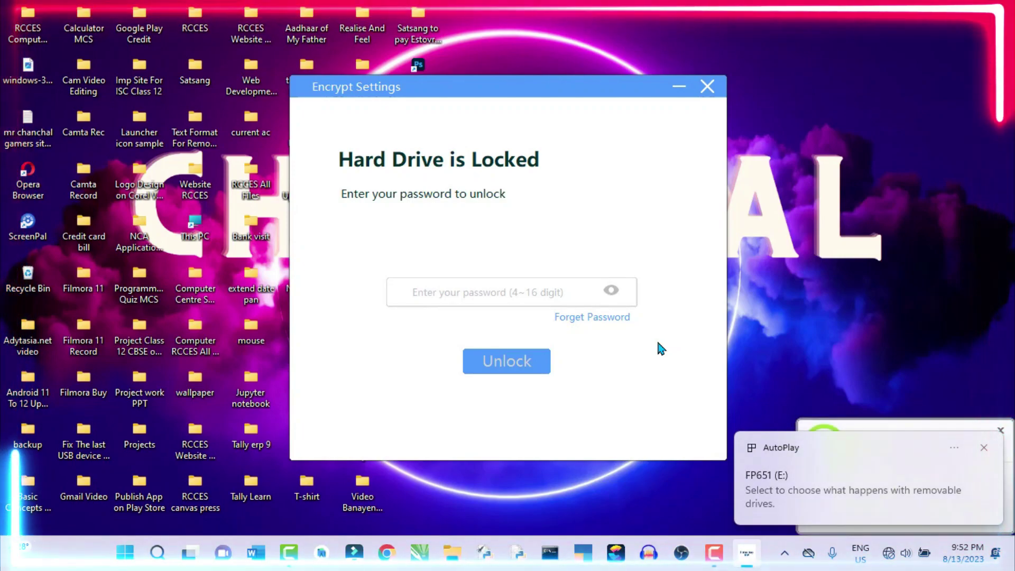
# Enter the drive password to unlock the locked hard drive.
pyautogui.click(540, 295)
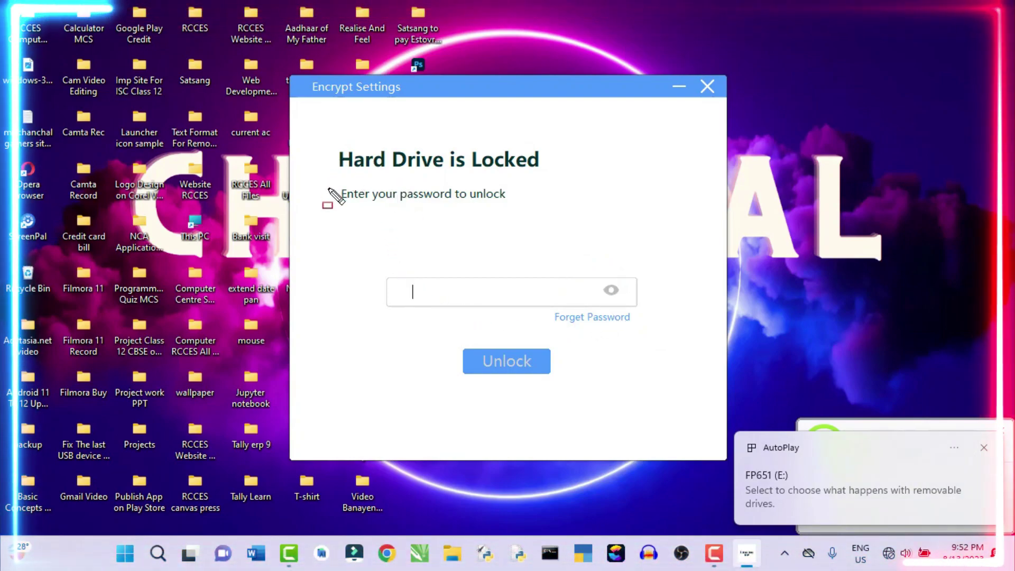
pyautogui.moveTo(335, 182)
pyautogui.mouseDown()
pyautogui.moveTo(357, 215)
pyautogui.moveTo(502, 217)
pyautogui.mouseUp()
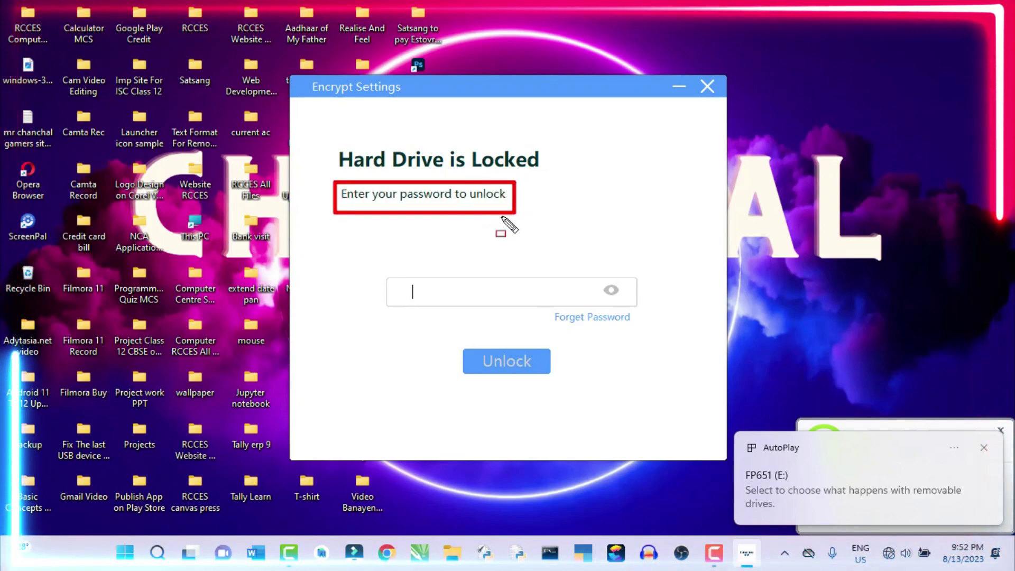
pyautogui.press('Escape')
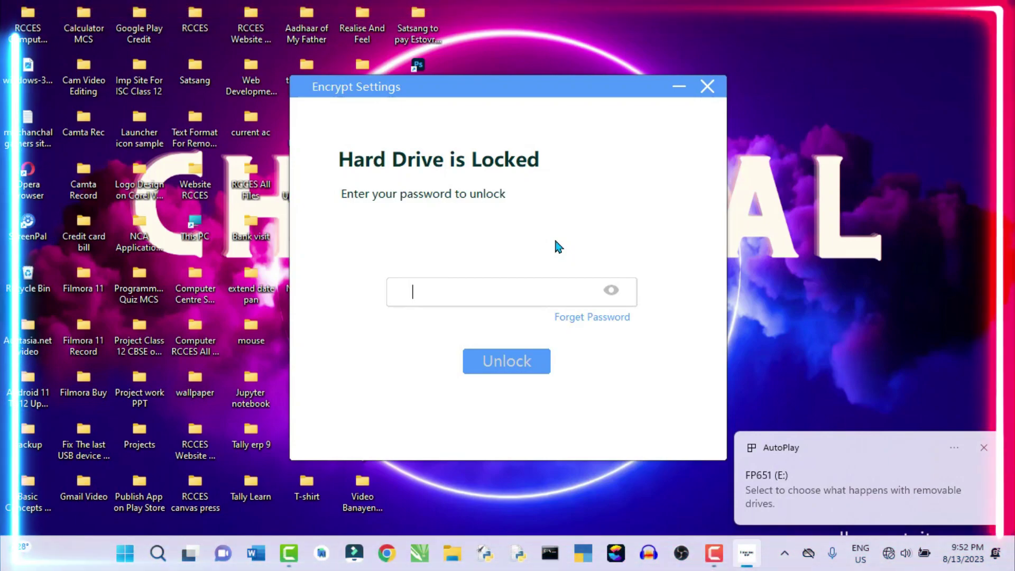
pyautogui.write('****')
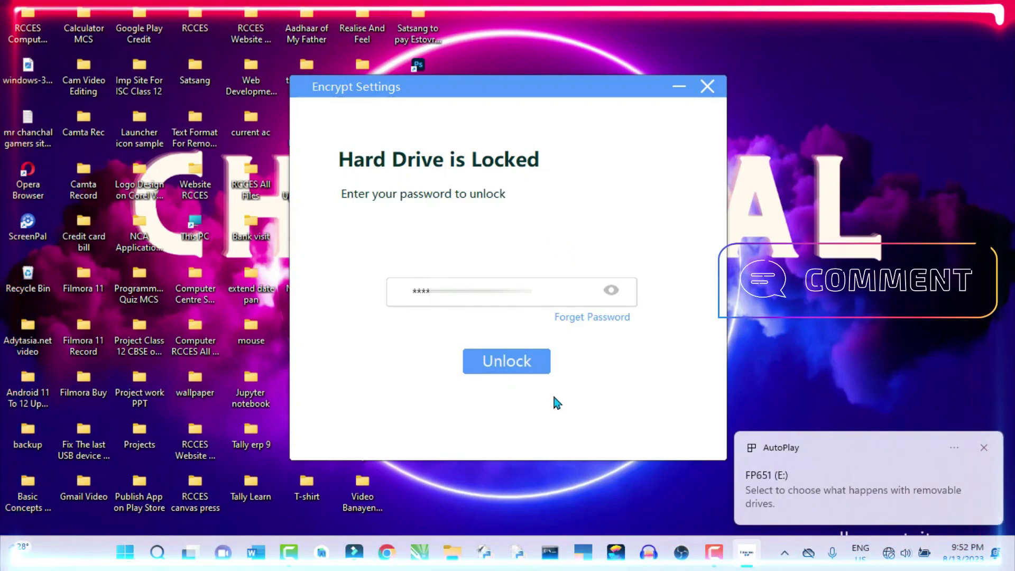
pyautogui.hotkey('ctrl', '2')
pyautogui.moveTo(454, 344); pyautogui.dragTo(548, 391)
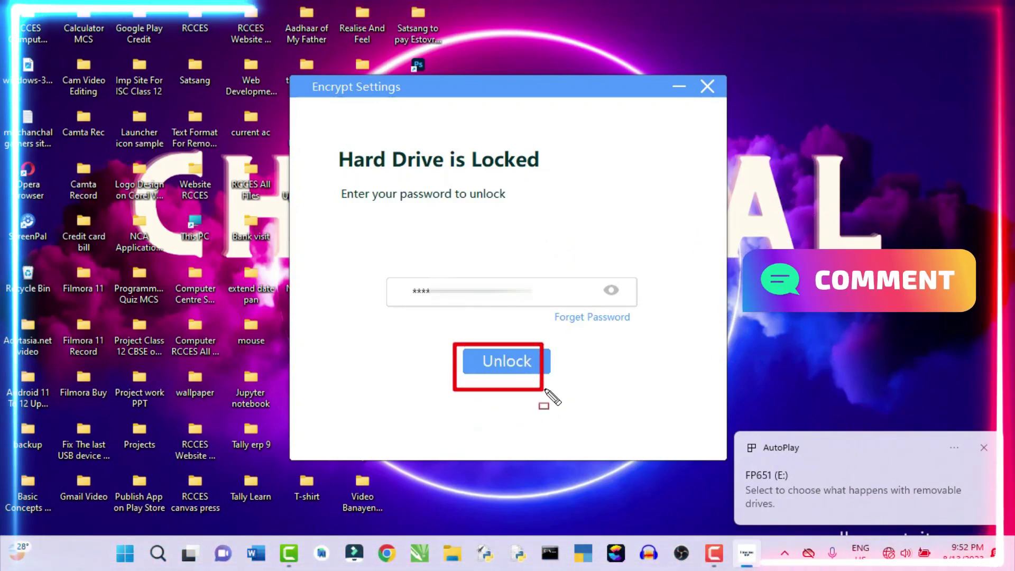
pyautogui.press('Escape')
pyautogui.click(522, 369)
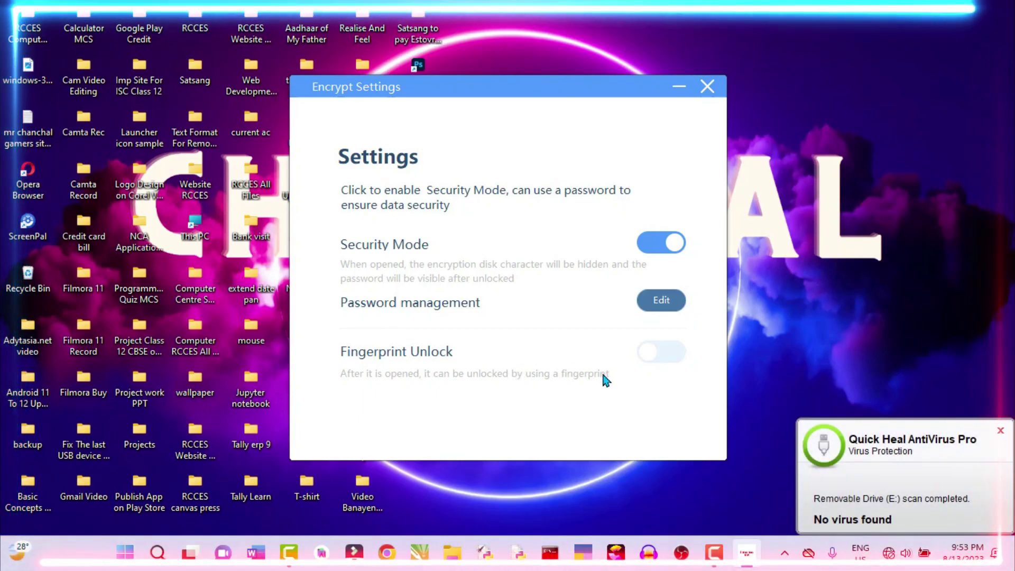
# Turn on Fingerprint Unlock for the drive.
pyautogui.moveTo(326, 337)
pyautogui.mouseDown()
pyautogui.moveTo(340, 351)
pyautogui.moveTo(466, 366)
pyautogui.mouseUp()
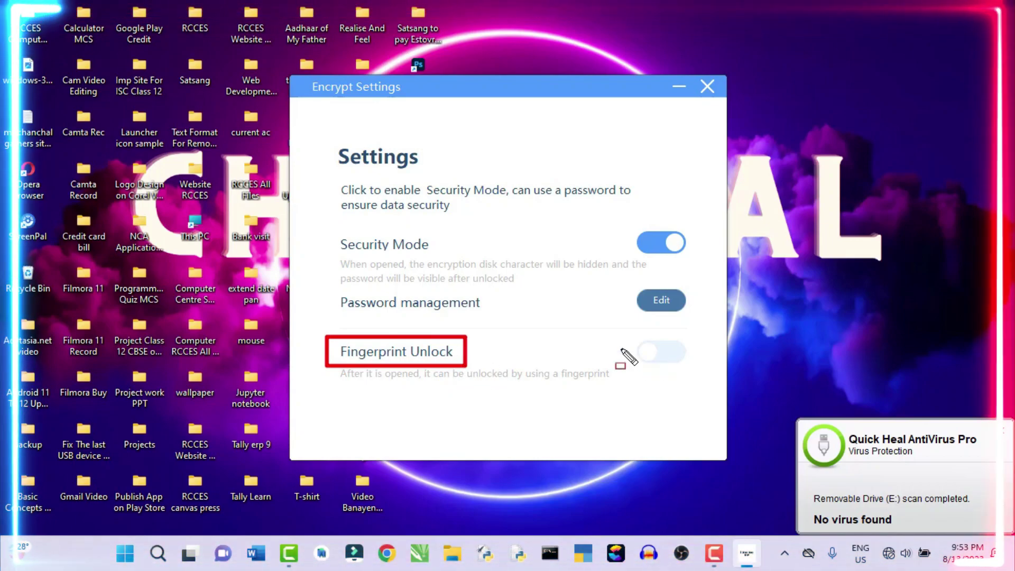
pyautogui.moveTo(597, 326)
pyautogui.mouseDown()
pyautogui.moveTo(615, 363)
pyautogui.moveTo(692, 372)
pyautogui.mouseUp()
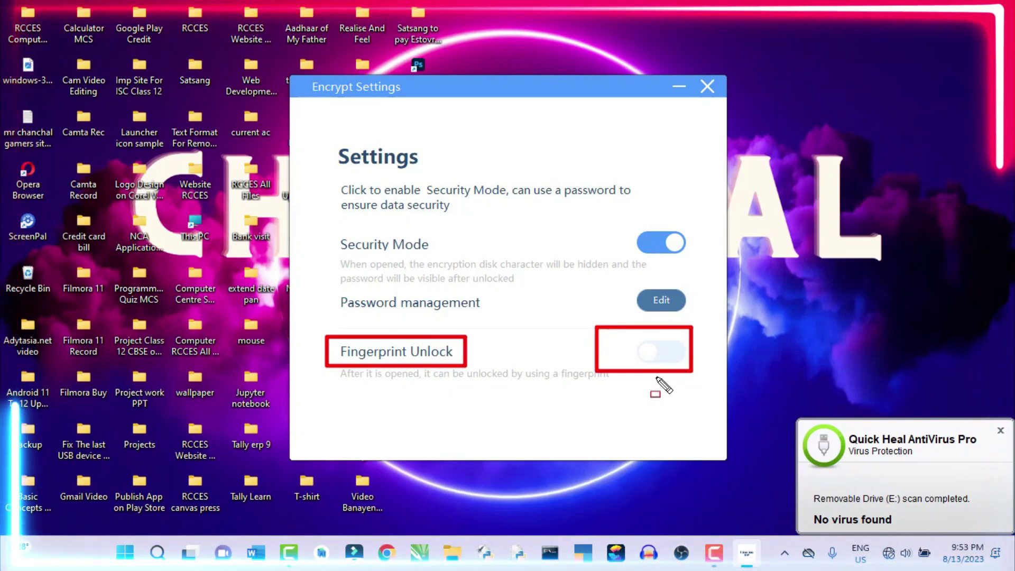
pyautogui.press('Escape')
pyautogui.click(665, 352)
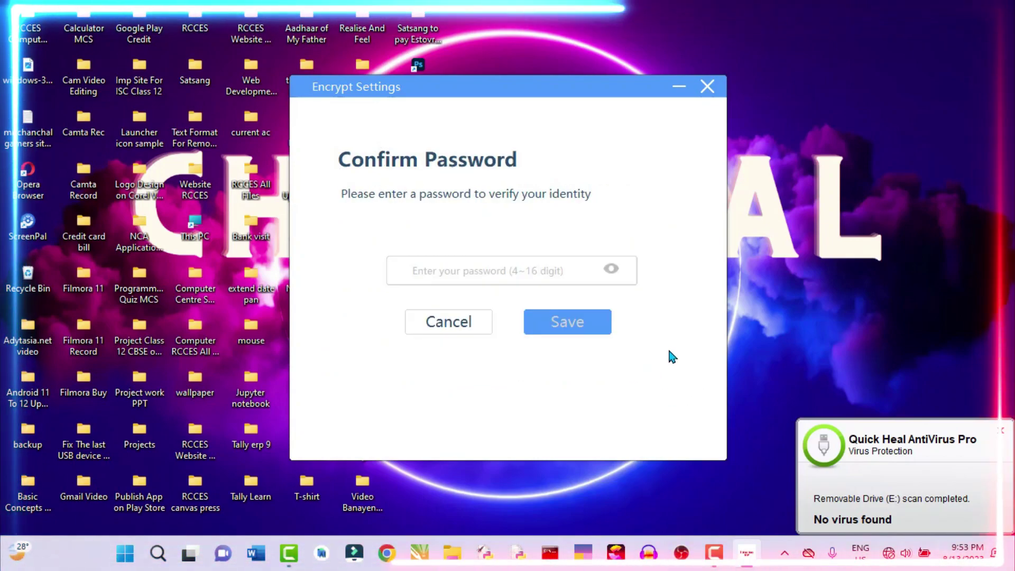
# Verify identity by entering the drive password, retyping it once, and save the confirmation.
pyautogui.click(438, 270)
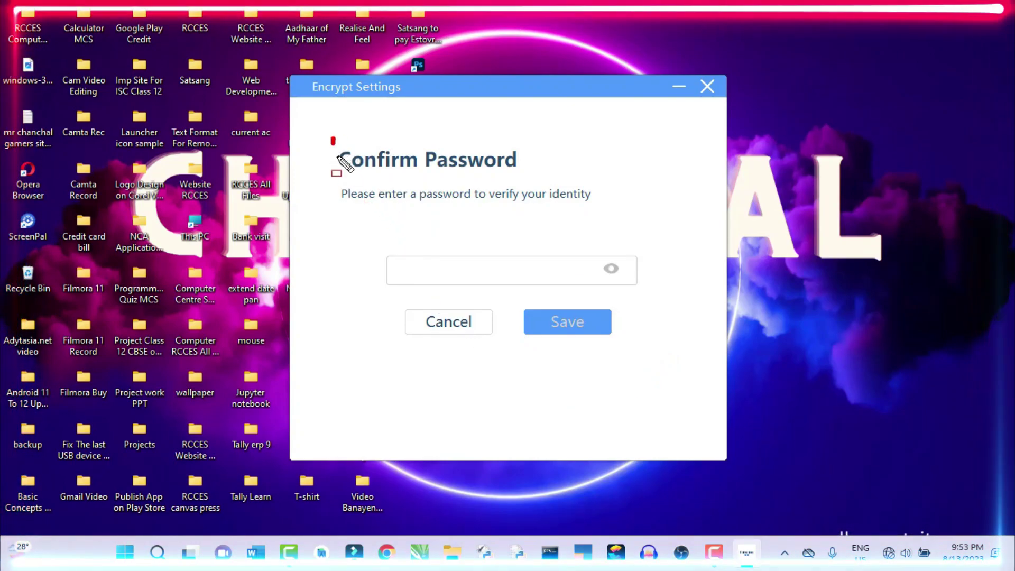
pyautogui.moveTo(332, 139); pyautogui.dragTo(525, 185)
pyautogui.moveTo(384, 249); pyautogui.dragTo(610, 340)
pyautogui.press('Escape')
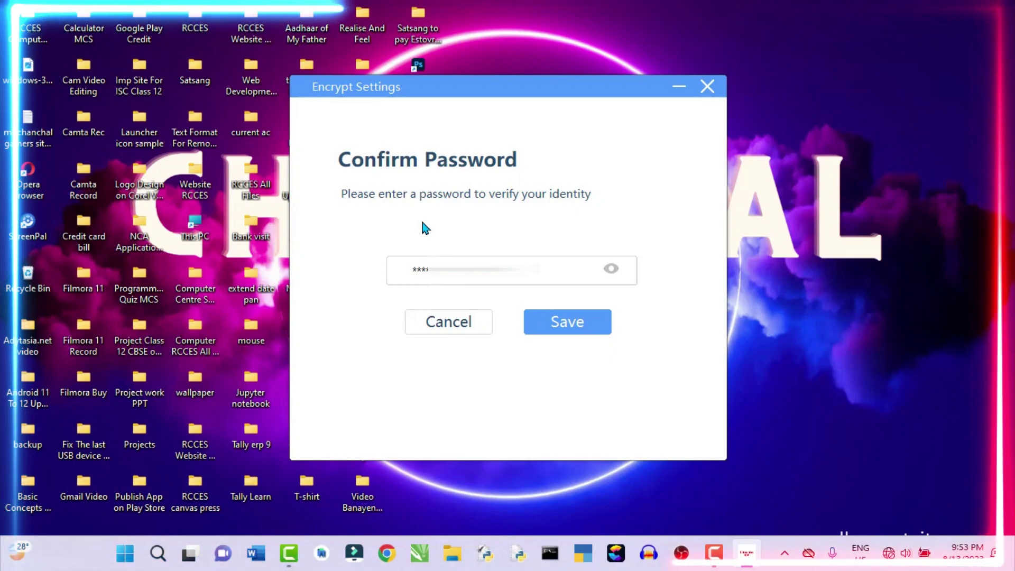
pyautogui.press('BackSpace')
pyautogui.press('BackSpace')
pyautogui.press('BackSpace')
pyautogui.press('BackSpace')
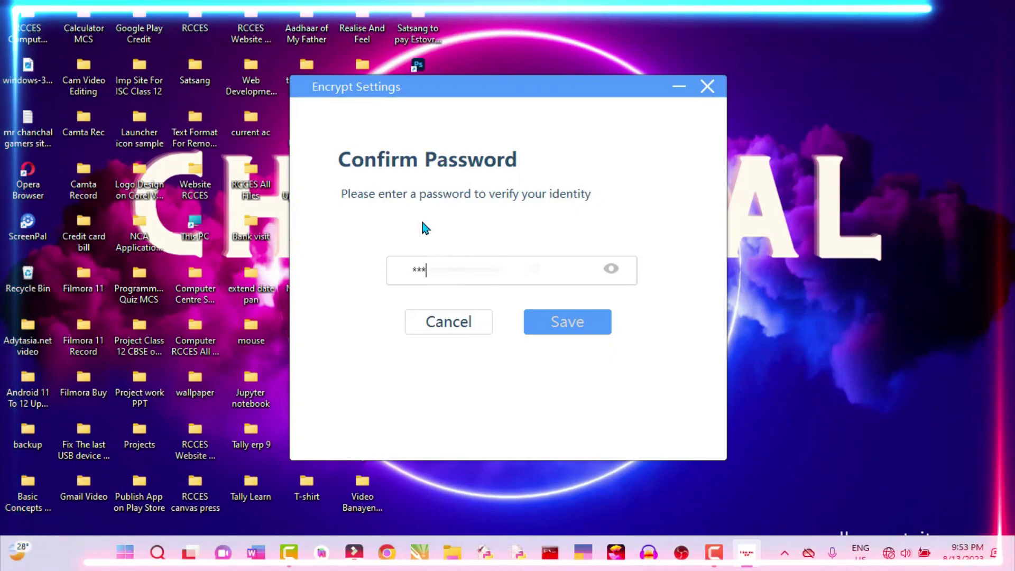
pyautogui.write('*')
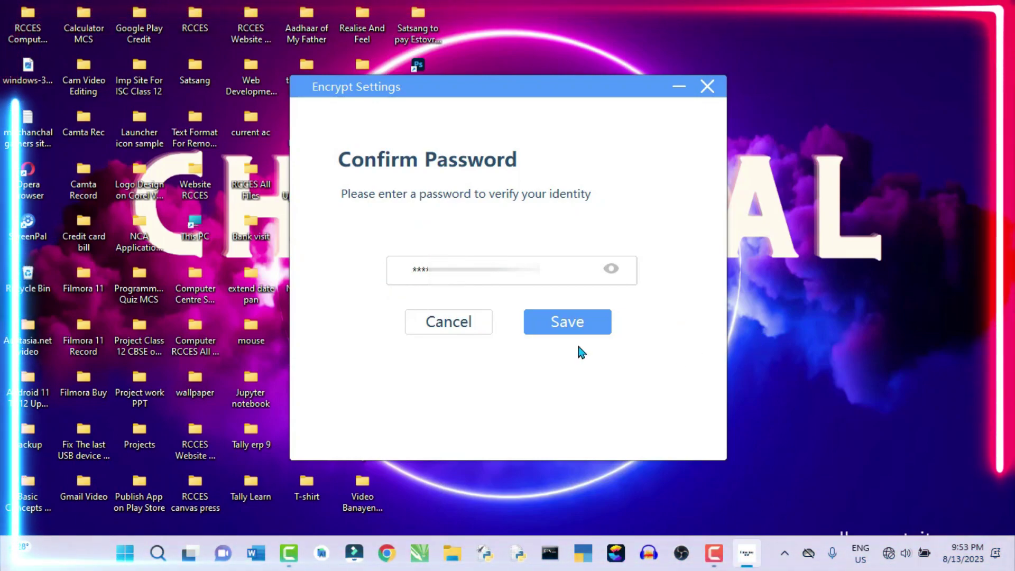
pyautogui.click(587, 329)
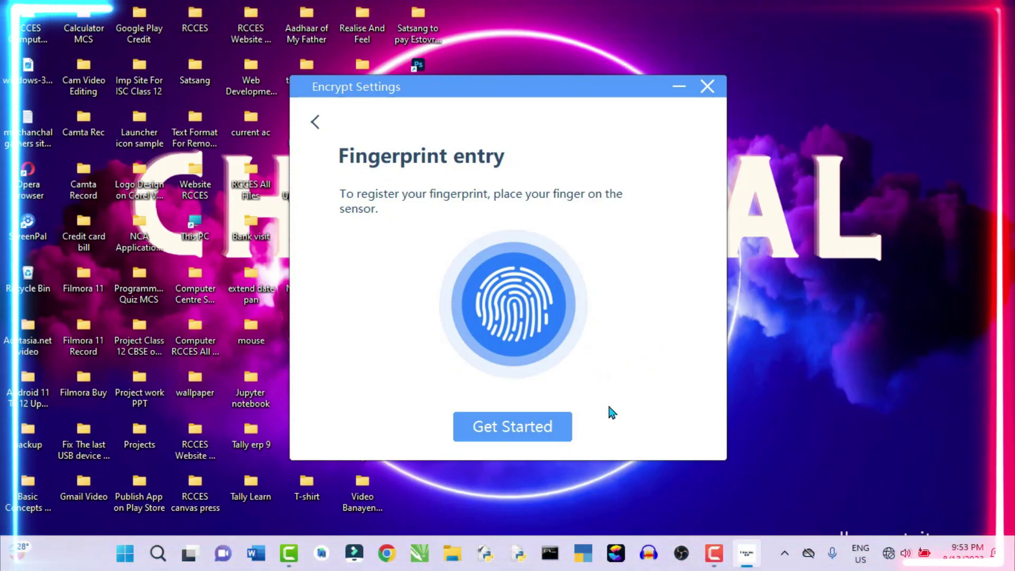
# Start the fingerprint entry and register the first fingerprint on the drive's sensor.
pyautogui.moveTo(333, 137); pyautogui.dragTo(514, 171)
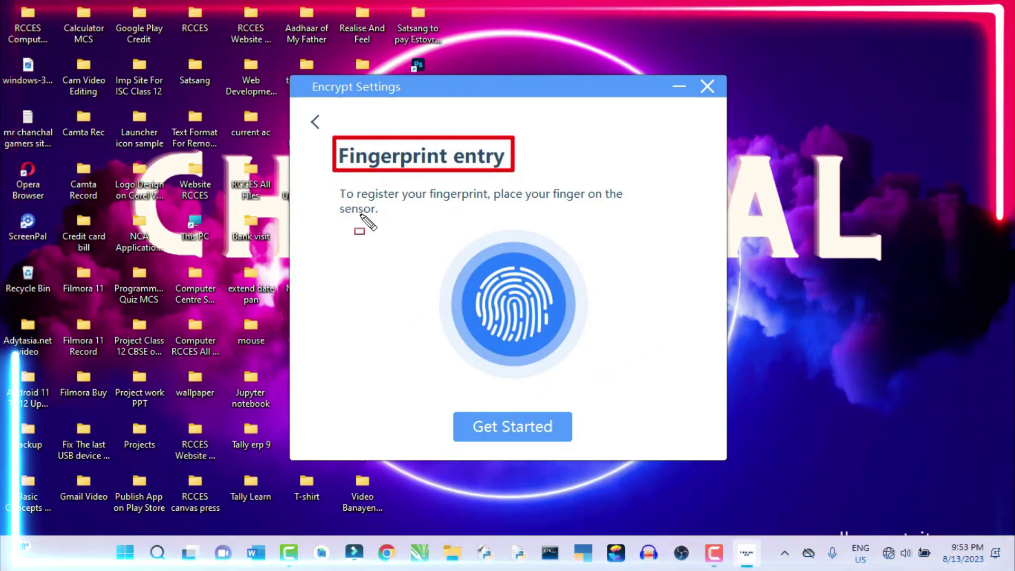
pyautogui.moveTo(330, 178)
pyautogui.mouseDown()
pyautogui.moveTo(458, 227)
pyautogui.moveTo(640, 228)
pyautogui.mouseUp()
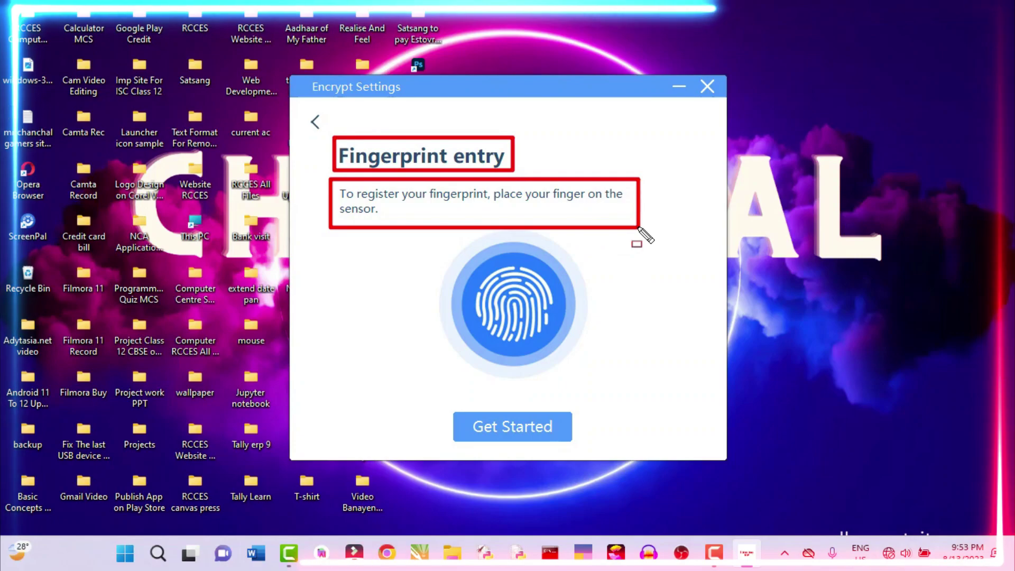
pyautogui.moveTo(446, 240)
pyautogui.mouseDown()
pyautogui.moveTo(449, 365)
pyautogui.moveTo(578, 371)
pyautogui.mouseUp()
pyautogui.moveTo(458, 392)
pyautogui.mouseDown()
pyautogui.moveTo(492, 453)
pyautogui.moveTo(577, 461)
pyautogui.mouseUp()
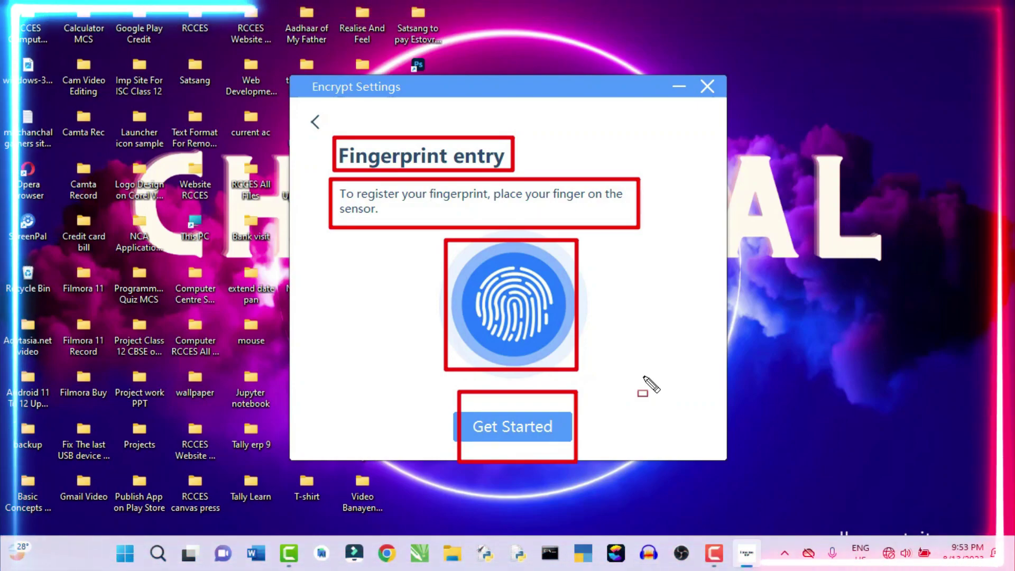
pyautogui.press('Escape')
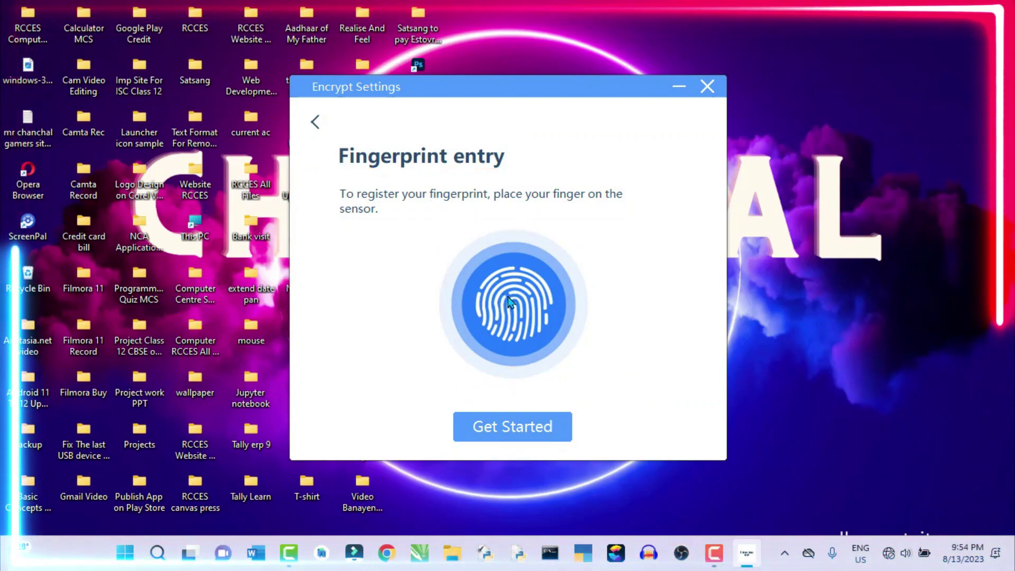
pyautogui.click(514, 433)
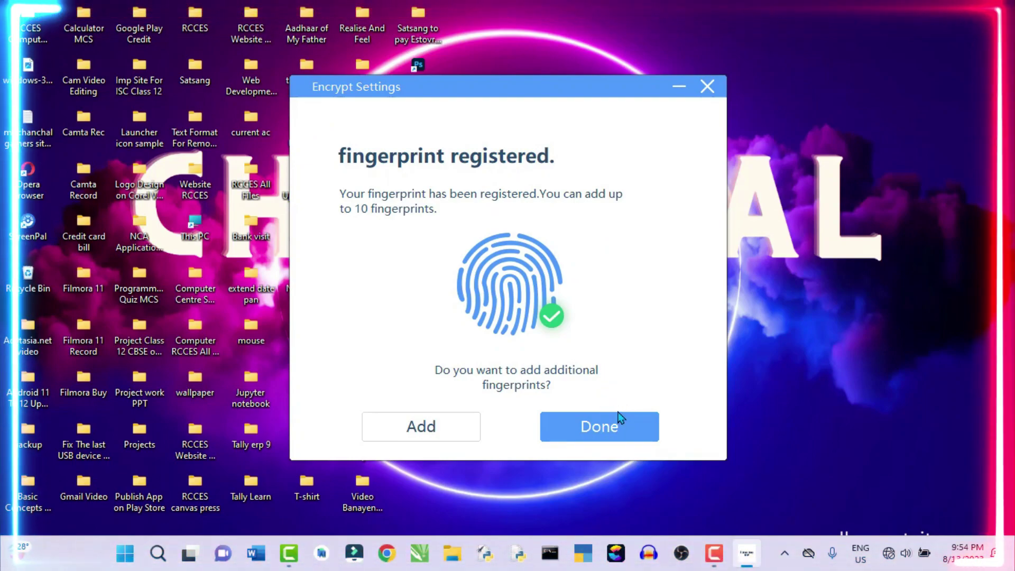
# Add and register a second fingerprint, and finish the fingerprint registration.
pyautogui.moveTo(560, 392); pyautogui.dragTo(642, 451)
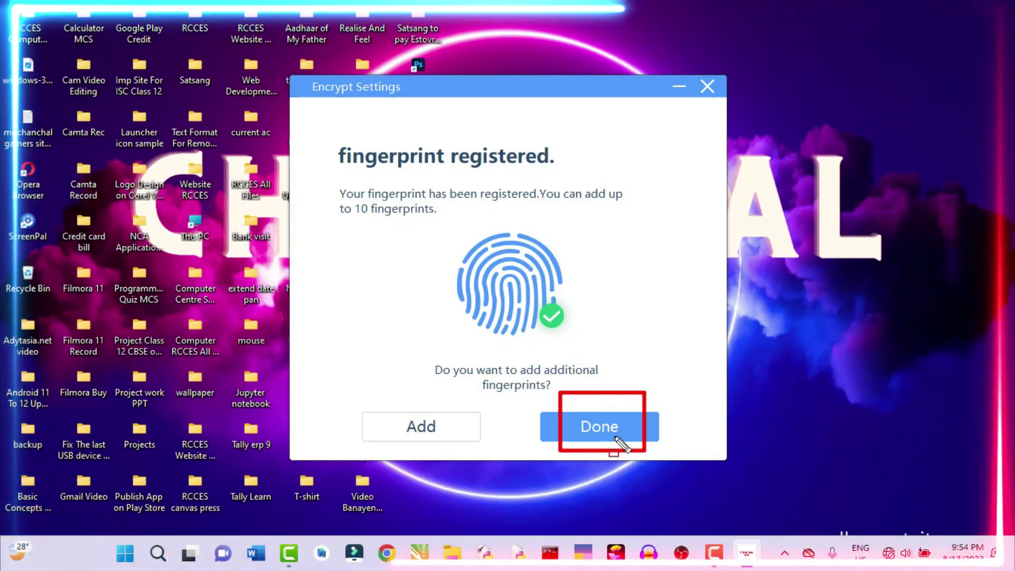
pyautogui.press('Escape')
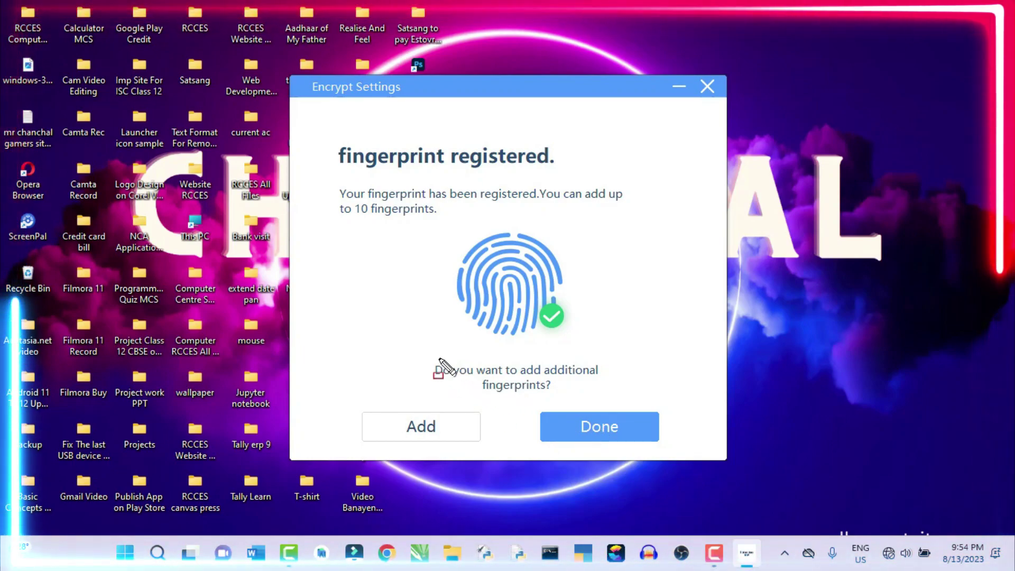
pyautogui.moveTo(425, 349)
pyautogui.mouseDown()
pyautogui.moveTo(471, 404)
pyautogui.moveTo(606, 404)
pyautogui.mouseUp()
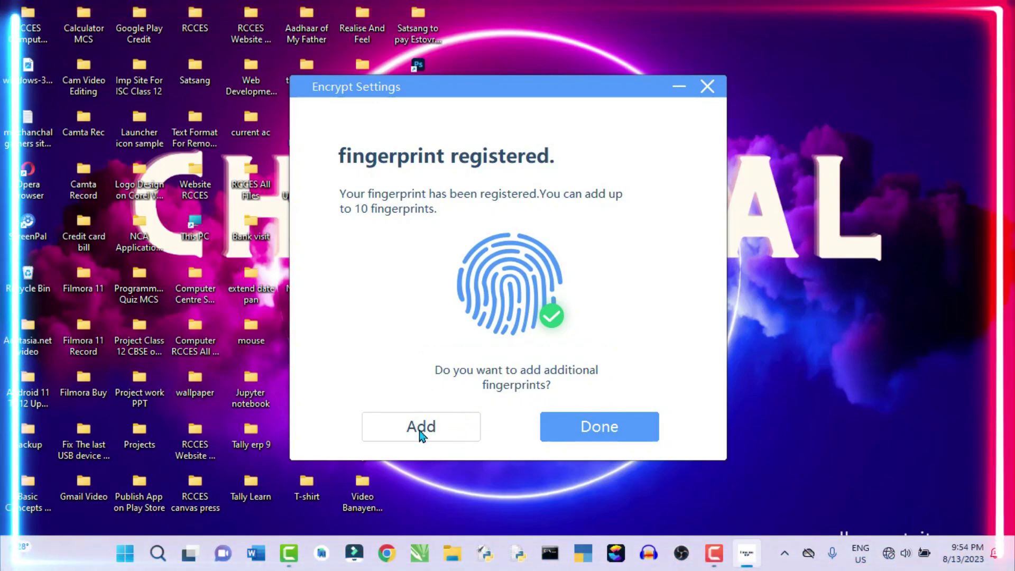
pyautogui.moveTo(385, 402)
pyautogui.mouseDown()
pyautogui.moveTo(417, 450)
pyautogui.moveTo(461, 458)
pyautogui.mouseUp()
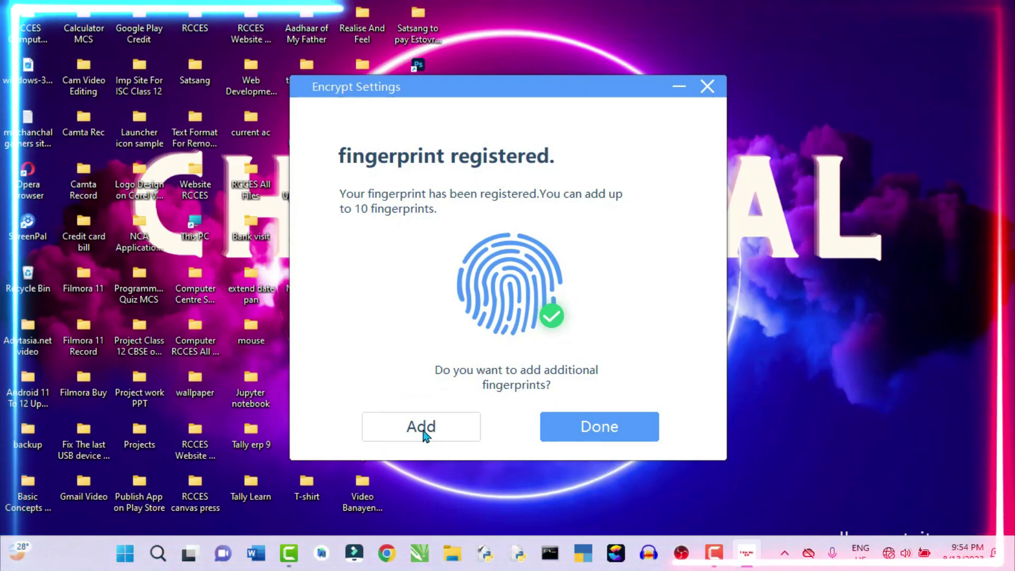
pyautogui.click(425, 431)
pyautogui.click(526, 429)
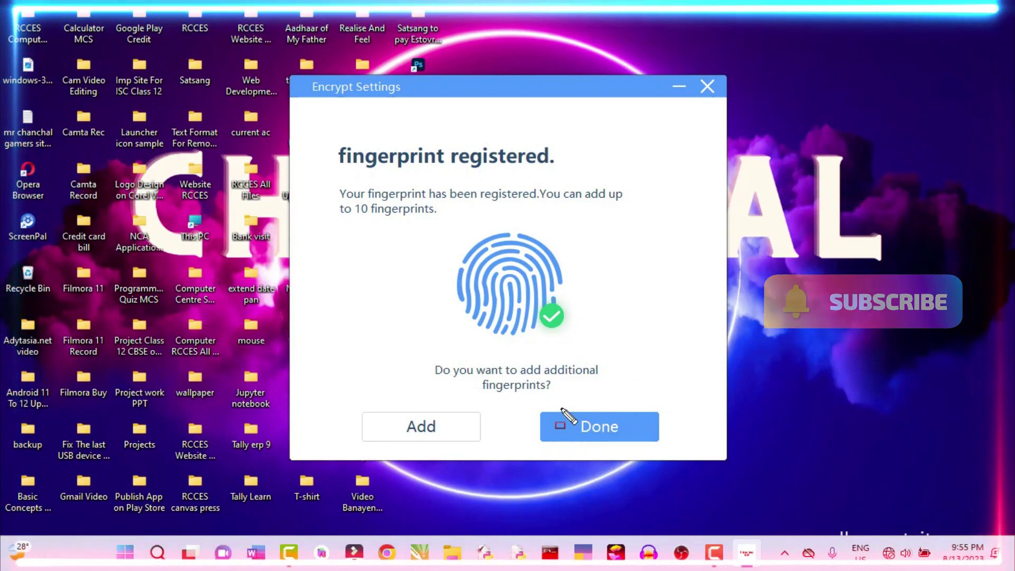
pyautogui.click(608, 438)
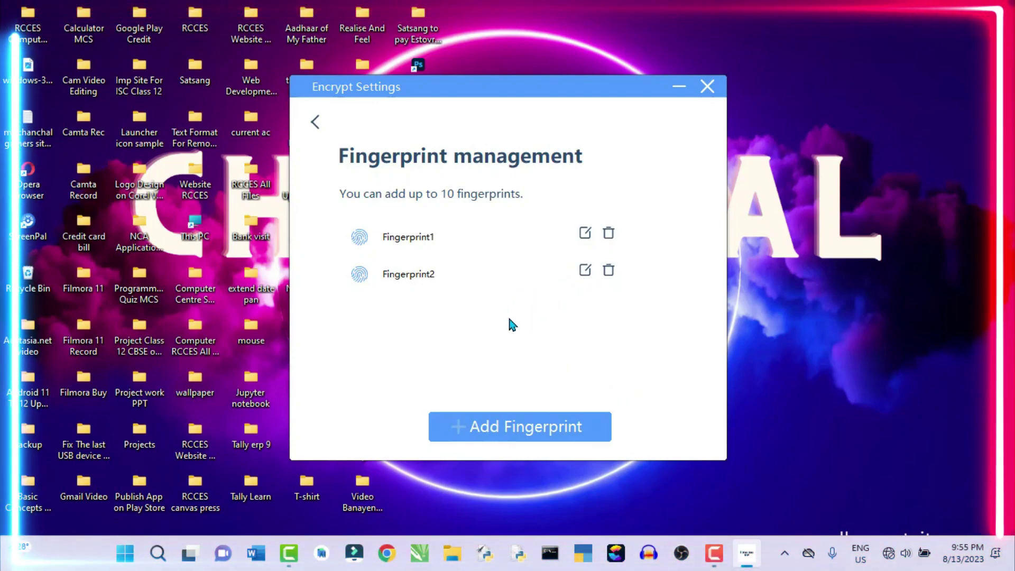
pyautogui.moveTo(338, 221)
pyautogui.mouseDown()
pyautogui.moveTo(548, 262)
pyautogui.moveTo(637, 256)
pyautogui.mouseUp()
pyautogui.moveTo(347, 258)
pyautogui.mouseDown()
pyautogui.moveTo(376, 308)
pyautogui.moveTo(633, 303)
pyautogui.mouseUp()
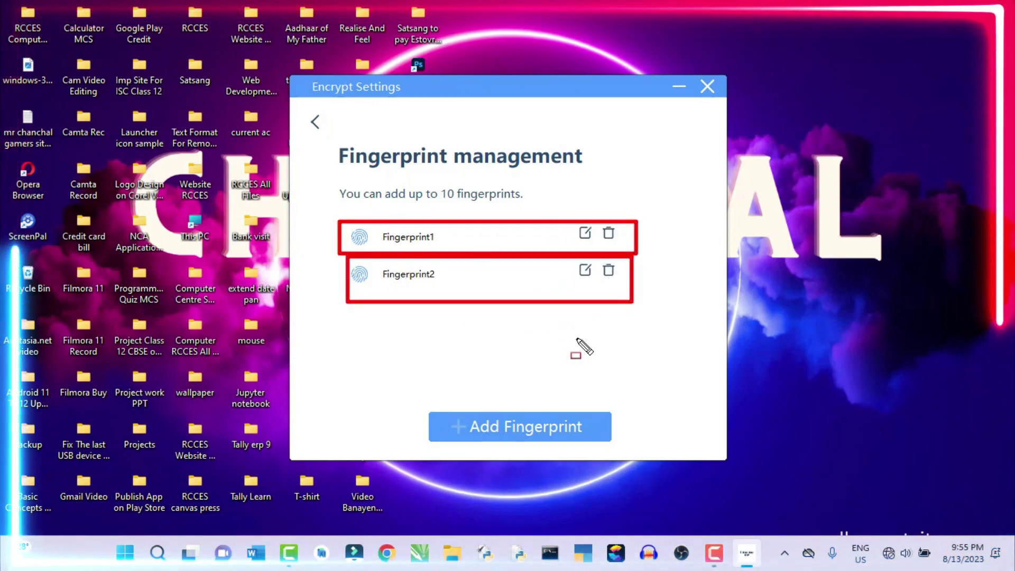
pyautogui.press('Escape')
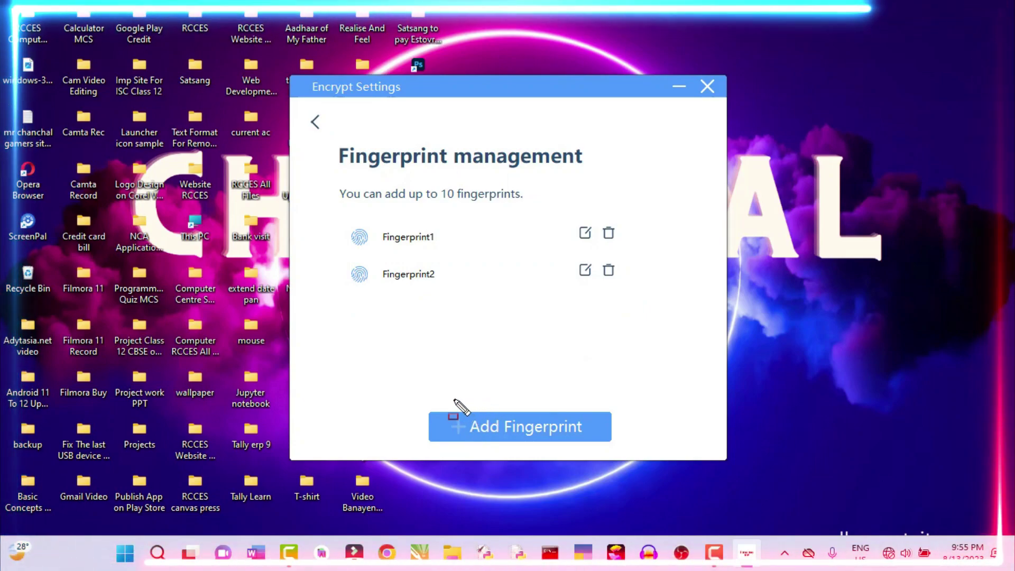
pyautogui.moveTo(448, 398); pyautogui.dragTo(609, 463)
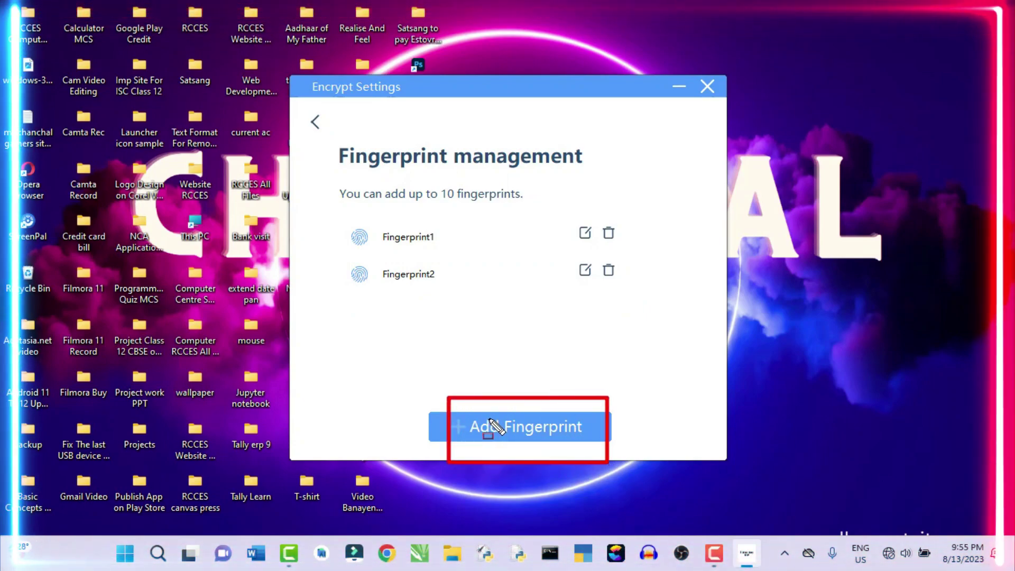
# Leave fingerprint management without registering another fingerprint, and close both Encrypt Settings and Fanxiang Disk Pro.
pyautogui.press('Escape')
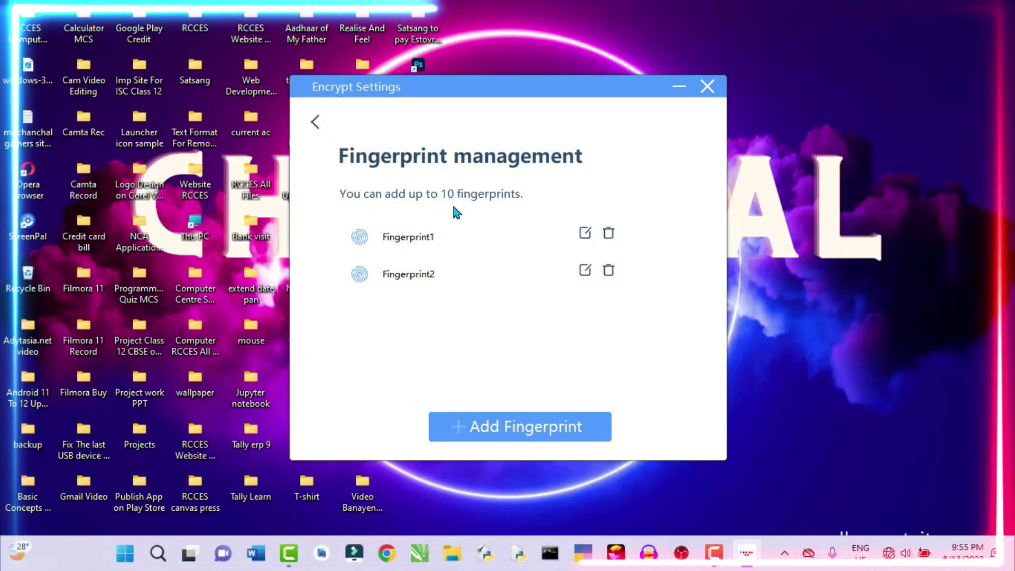
pyautogui.moveTo(408, 177)
pyautogui.mouseDown()
pyautogui.moveTo(466, 214)
pyautogui.moveTo(520, 209)
pyautogui.mouseUp()
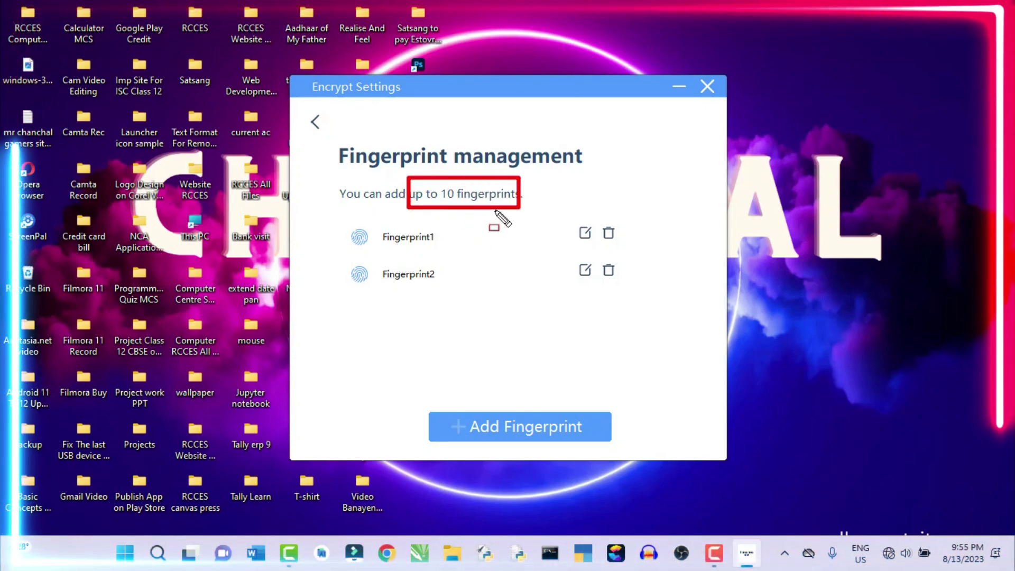
pyautogui.press('Escape')
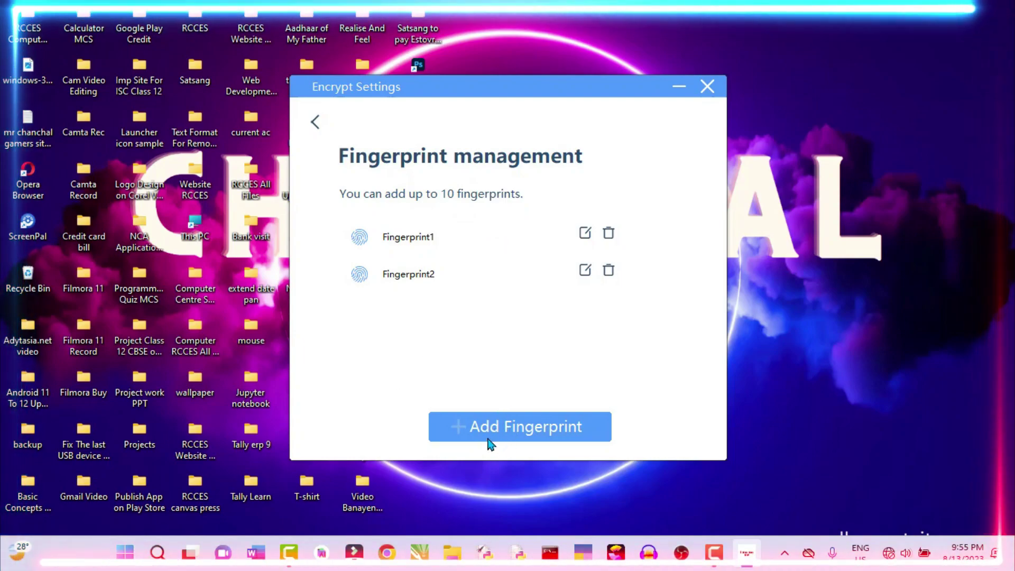
pyautogui.click(513, 435)
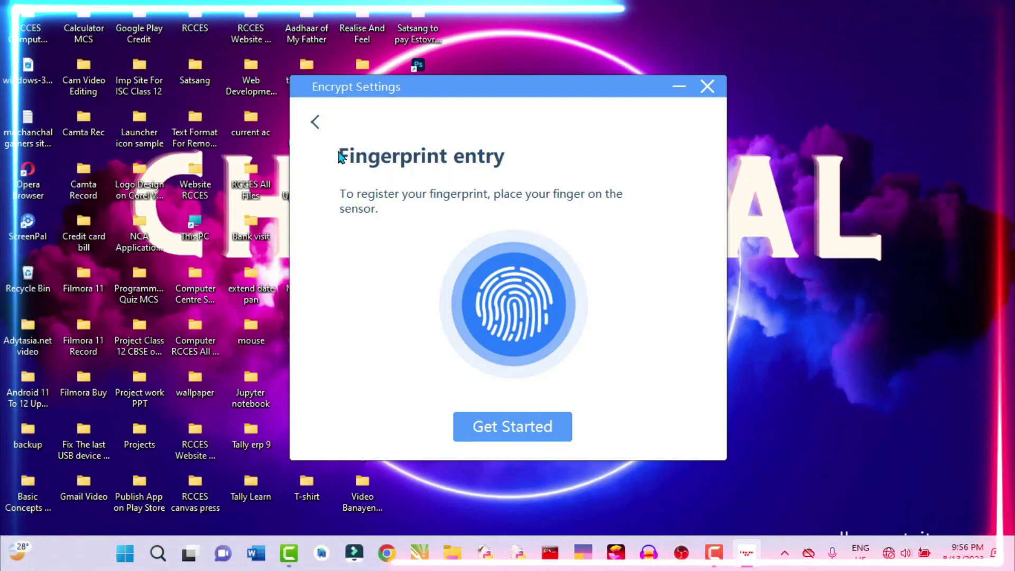
pyautogui.click(708, 87)
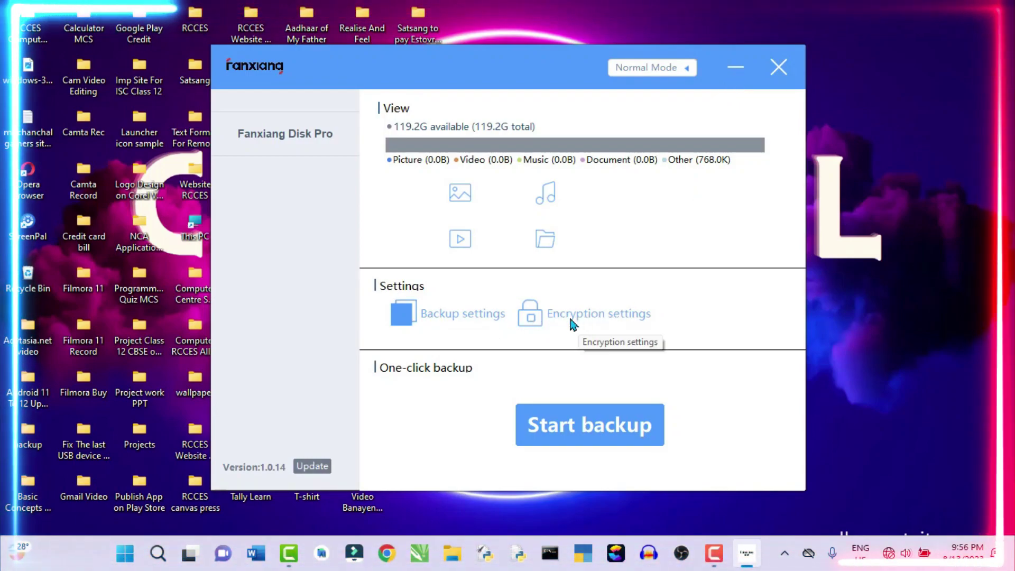
pyautogui.click(780, 68)
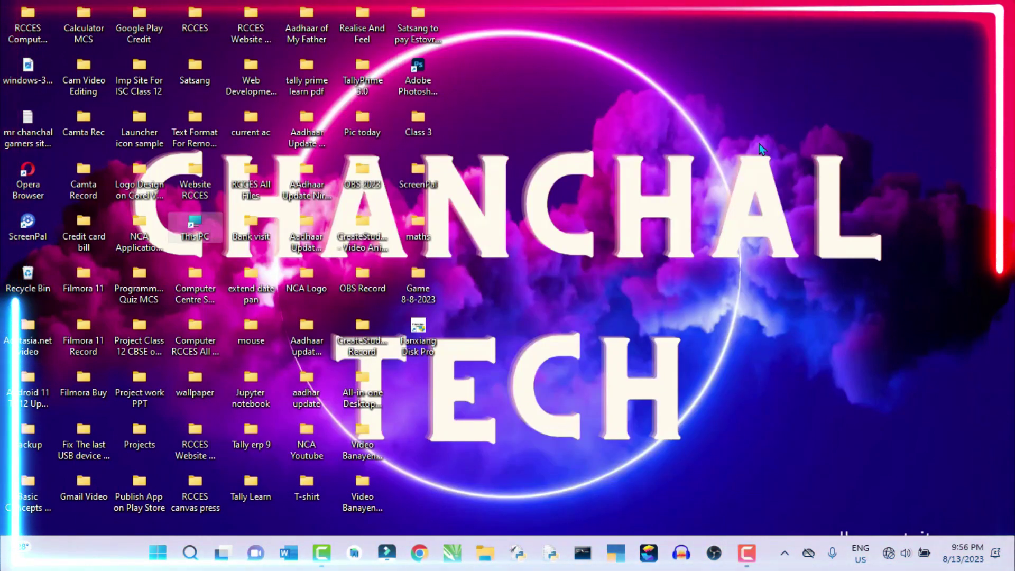
# Open This PC in File Explorer and check the contents and free space of the FXDiskPro (E:) drive.
pyautogui.doubleClick(211, 239)
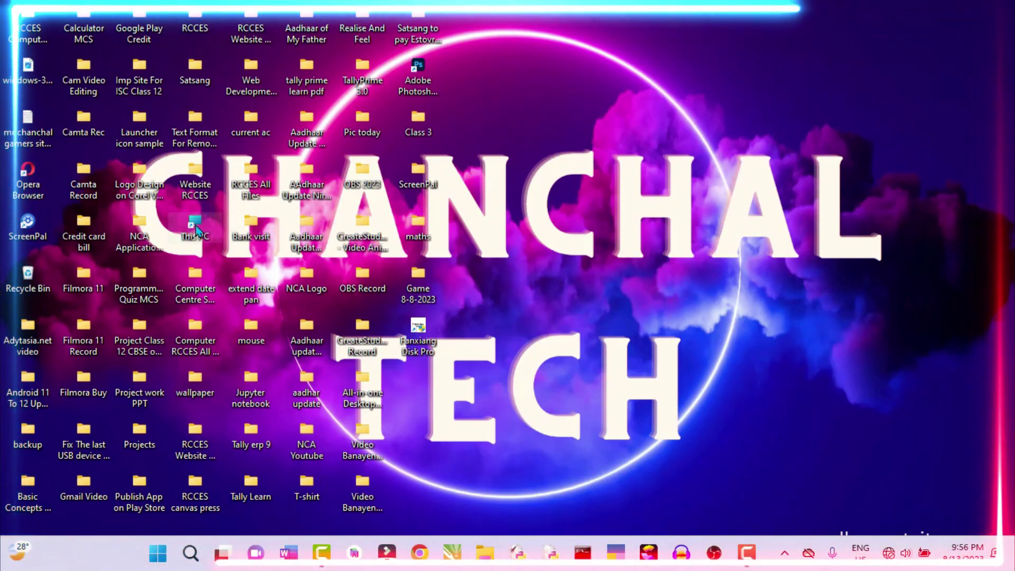
pyautogui.click(587, 160)
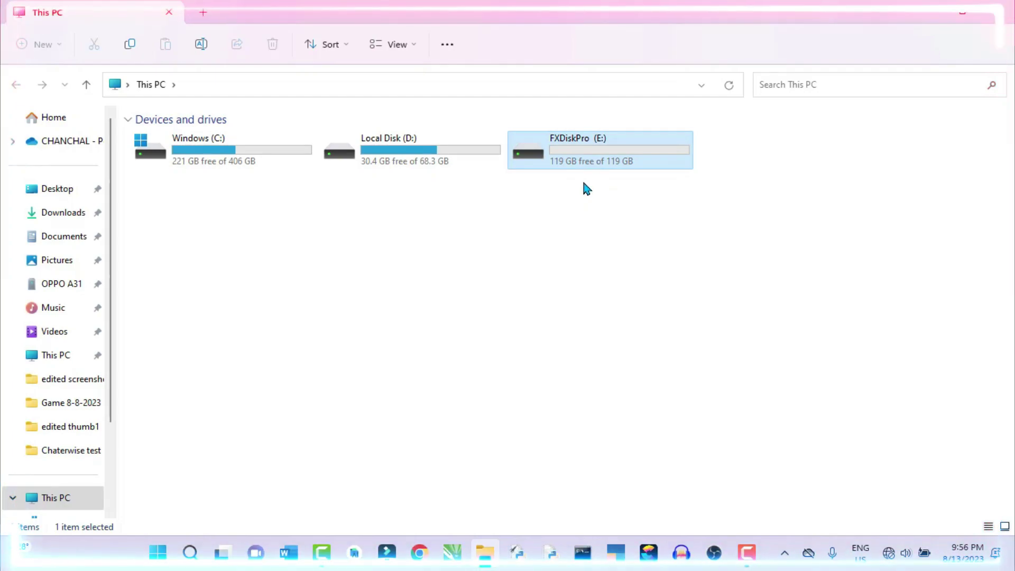
pyautogui.moveTo(506, 113); pyautogui.dragTo(695, 190)
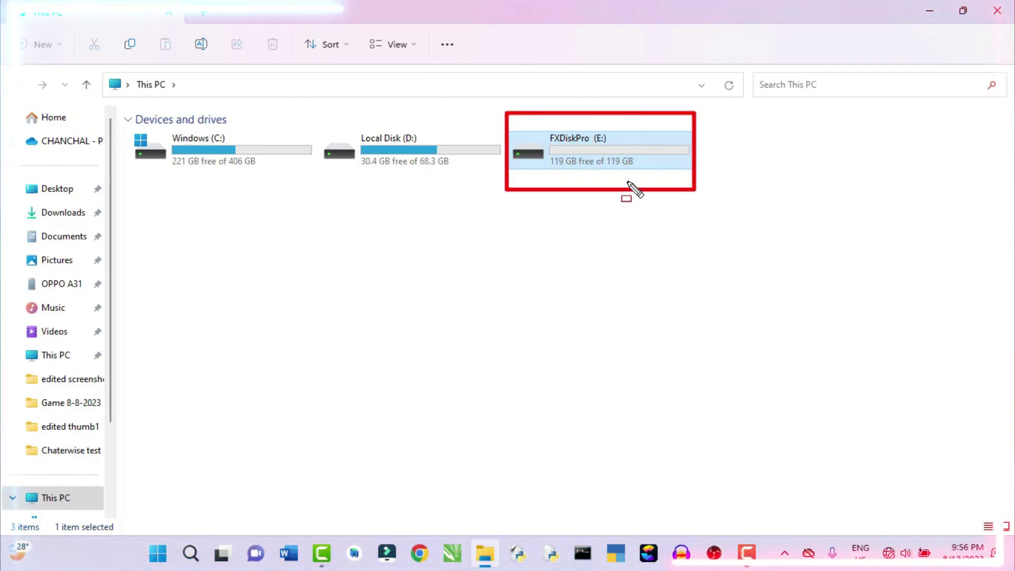
pyautogui.press('Escape')
pyautogui.doubleClick(593, 161)
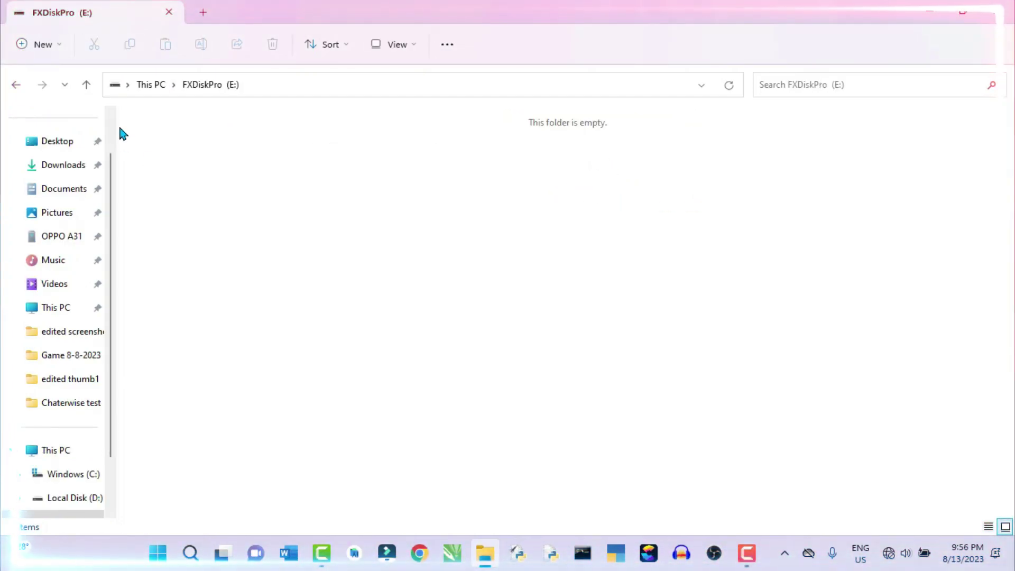
pyautogui.click(86, 85)
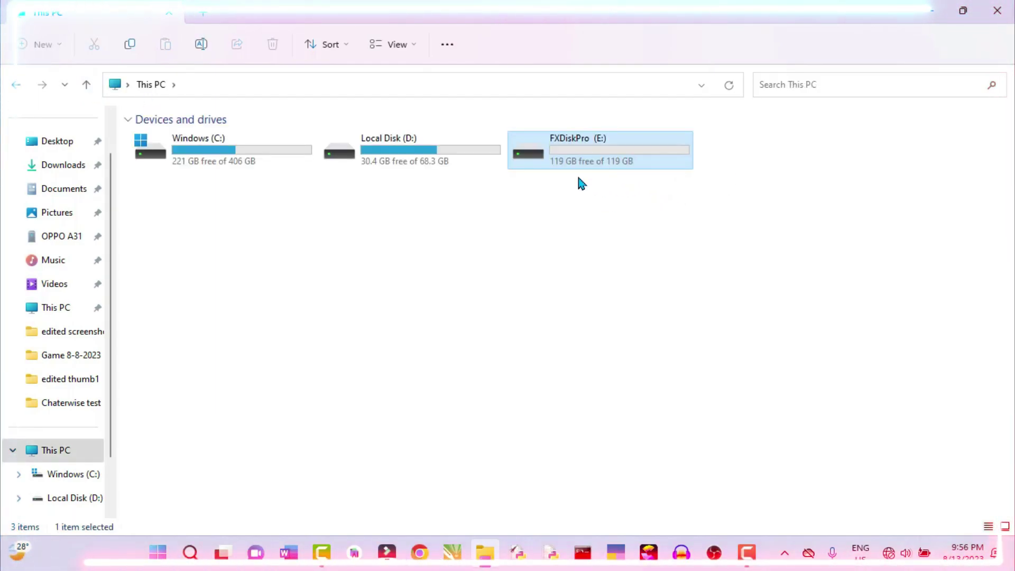
pyautogui.hotkey('ctrl', '2')
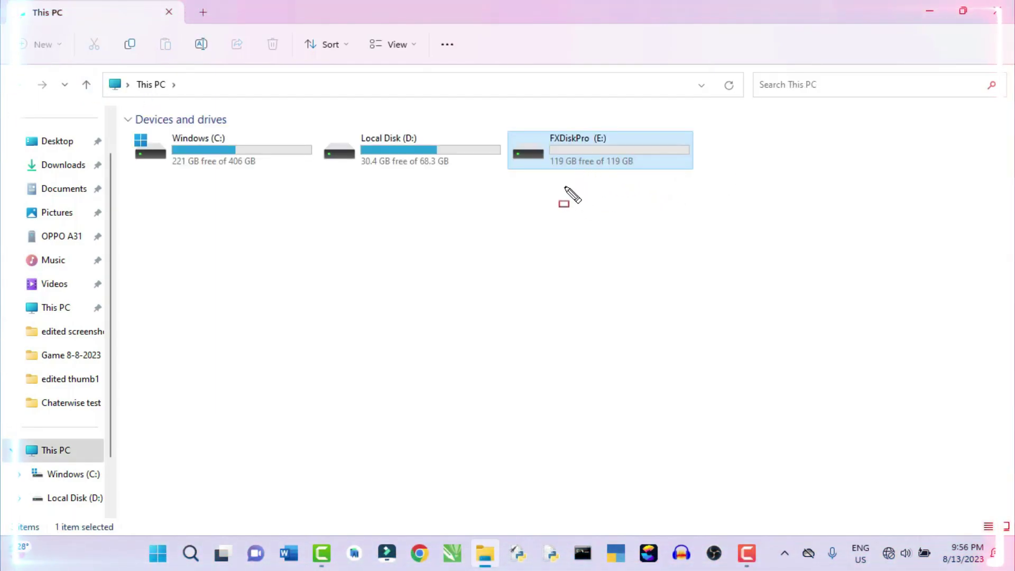
pyautogui.moveTo(542, 153)
pyautogui.mouseDown()
pyautogui.moveTo(574, 171)
pyautogui.moveTo(636, 170)
pyautogui.mouseUp()
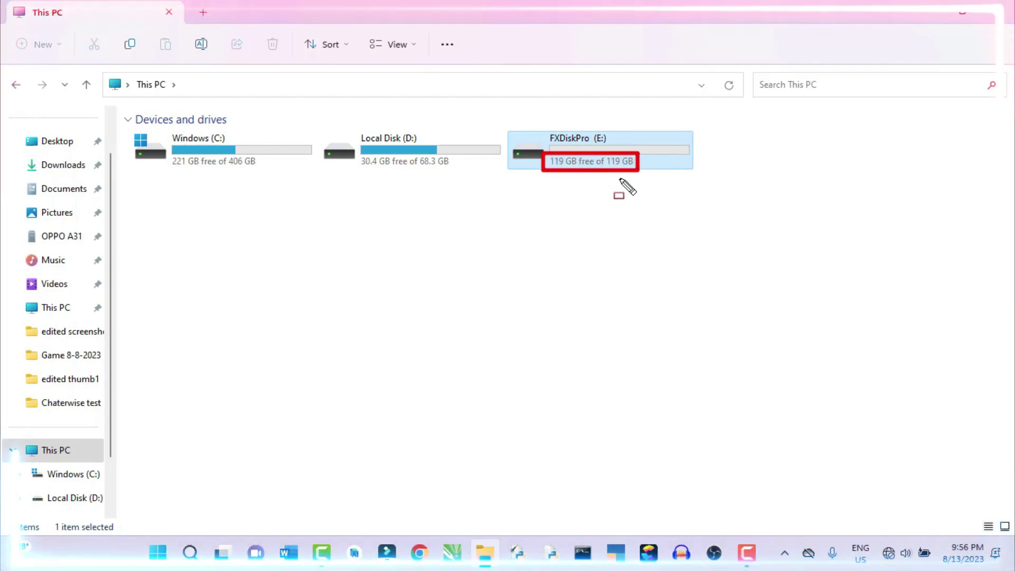
pyautogui.press('Escape')
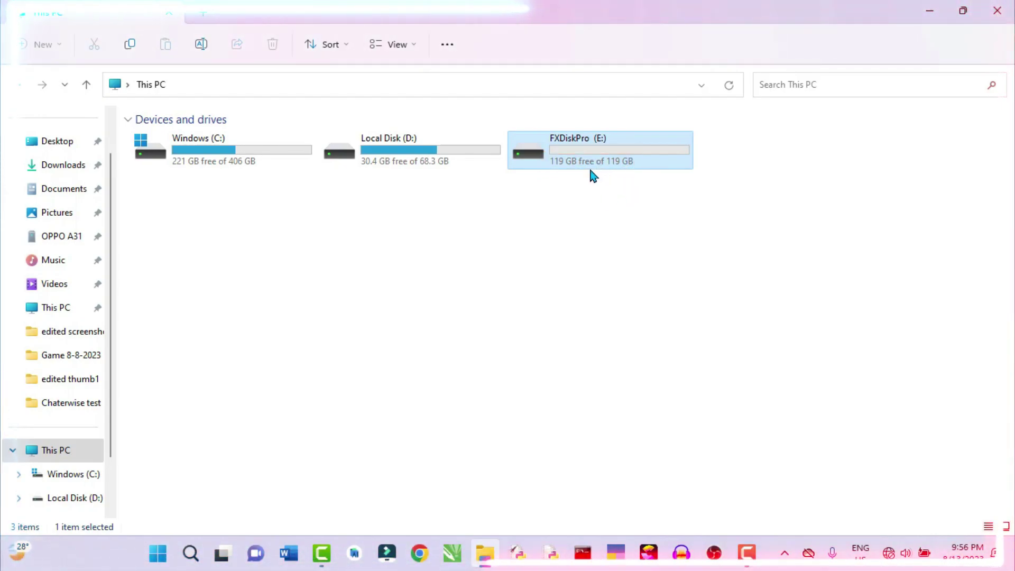
# Copy the Class 3 folder from the desktop into the root of the FXDiskPro (E:) drive.
pyautogui.doubleClick(597, 159)
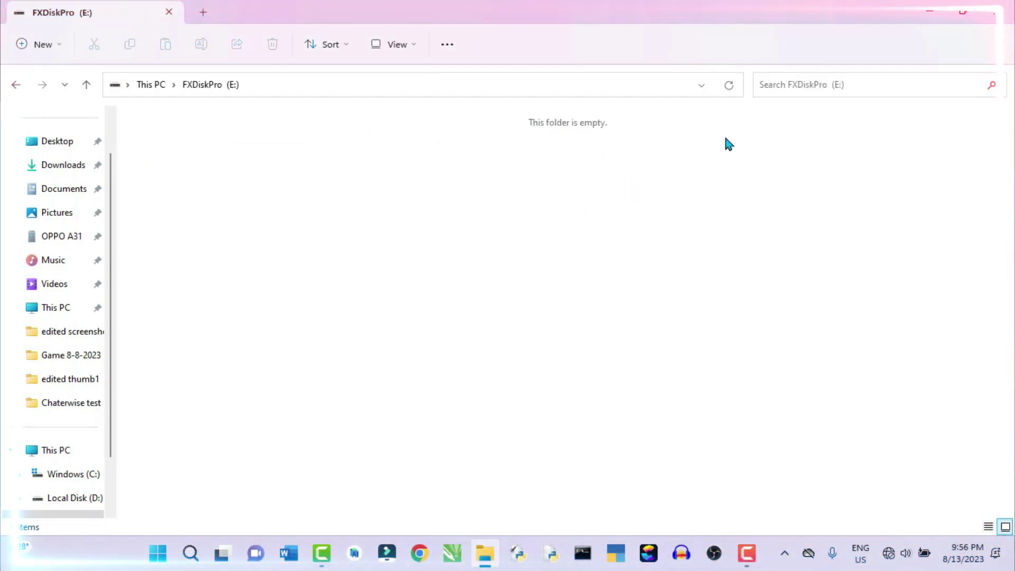
pyautogui.click(929, 10)
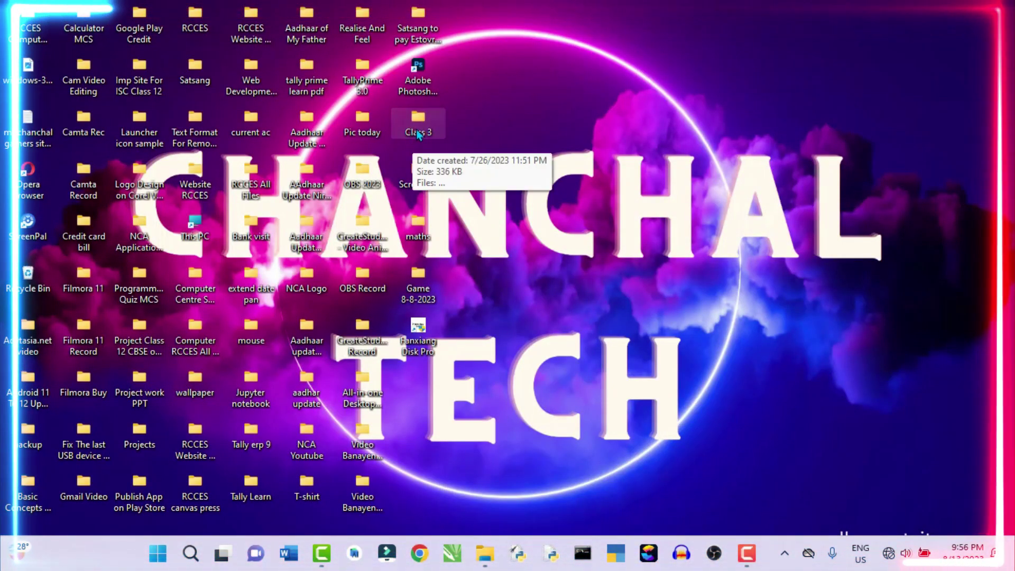
pyautogui.rightClick(417, 133)
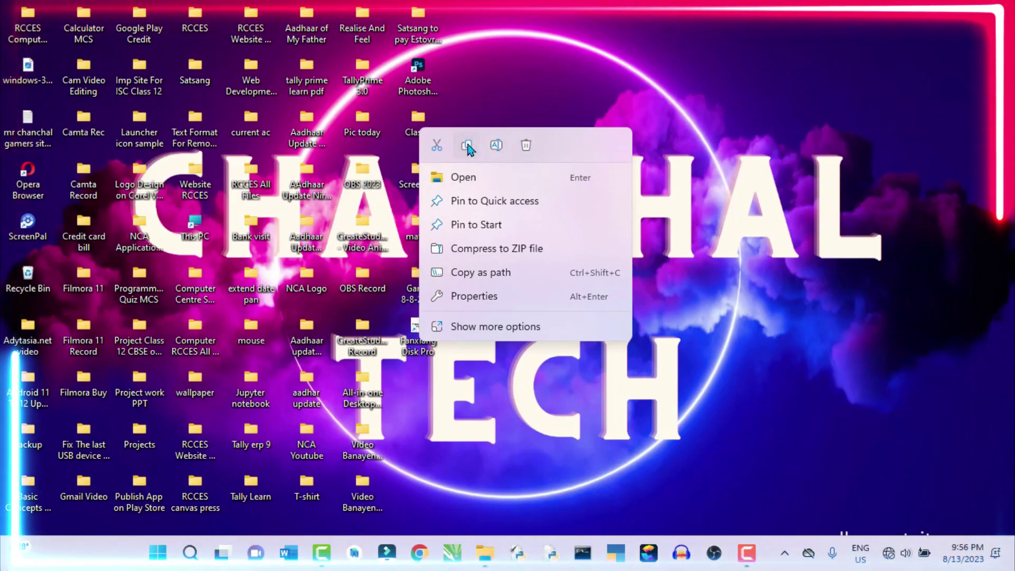
pyautogui.click(465, 154)
pyautogui.hotkey('alt', 'Tab')
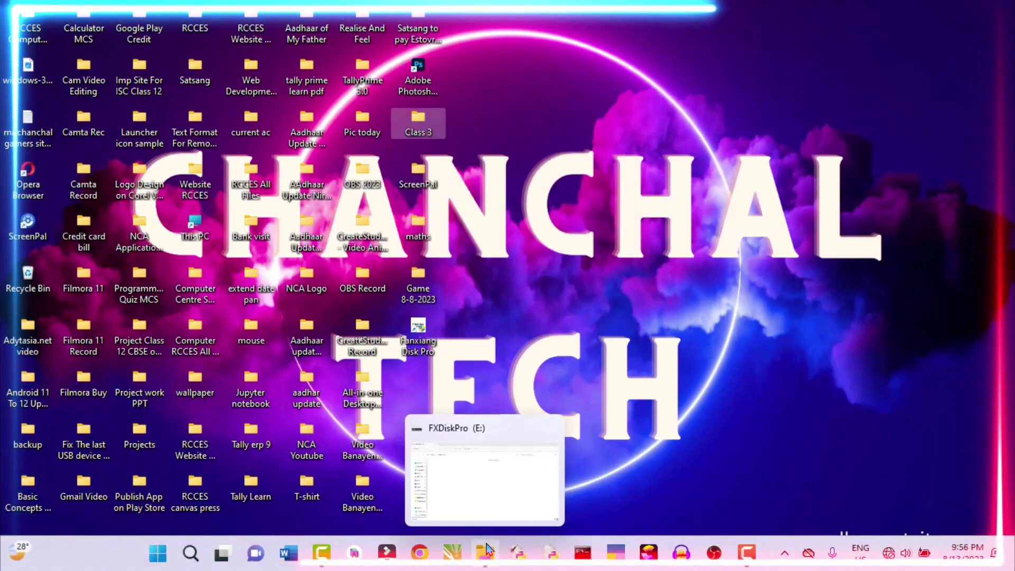
pyautogui.rightClick(339, 181)
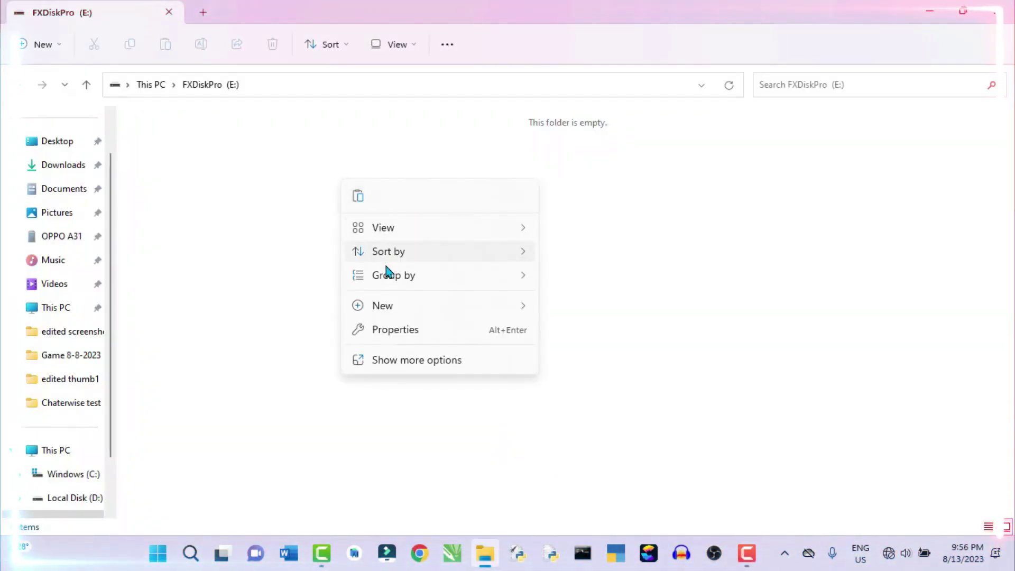
pyautogui.click(359, 197)
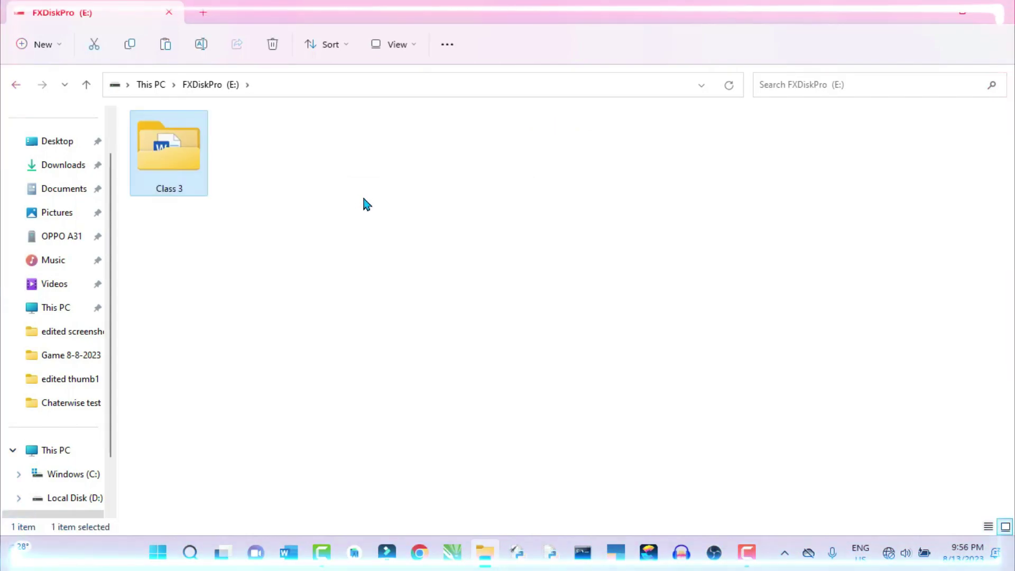
pyautogui.click(247, 251)
# Return to This PC and bring up the full set of commands for the FXDiskPro (E:) drive.
pyautogui.click(85, 91)
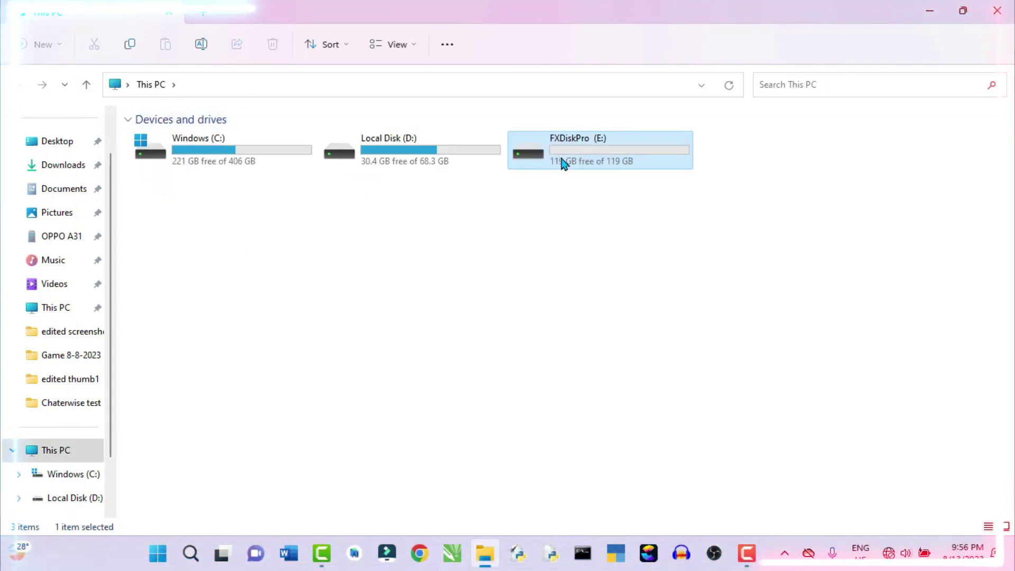
pyautogui.rightClick(599, 163)
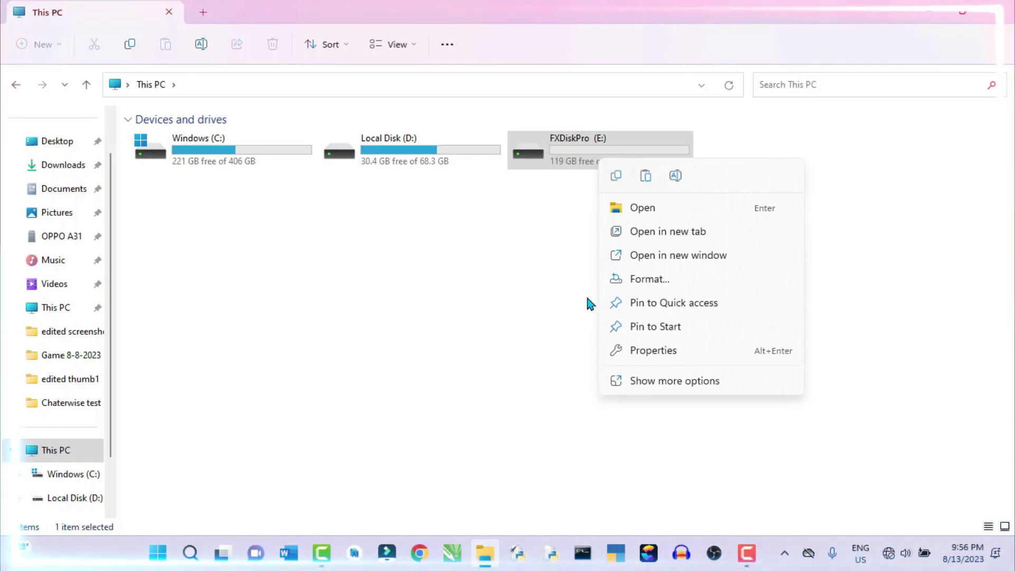
pyautogui.click(565, 284)
pyautogui.click(560, 159)
pyautogui.rightClick(576, 159)
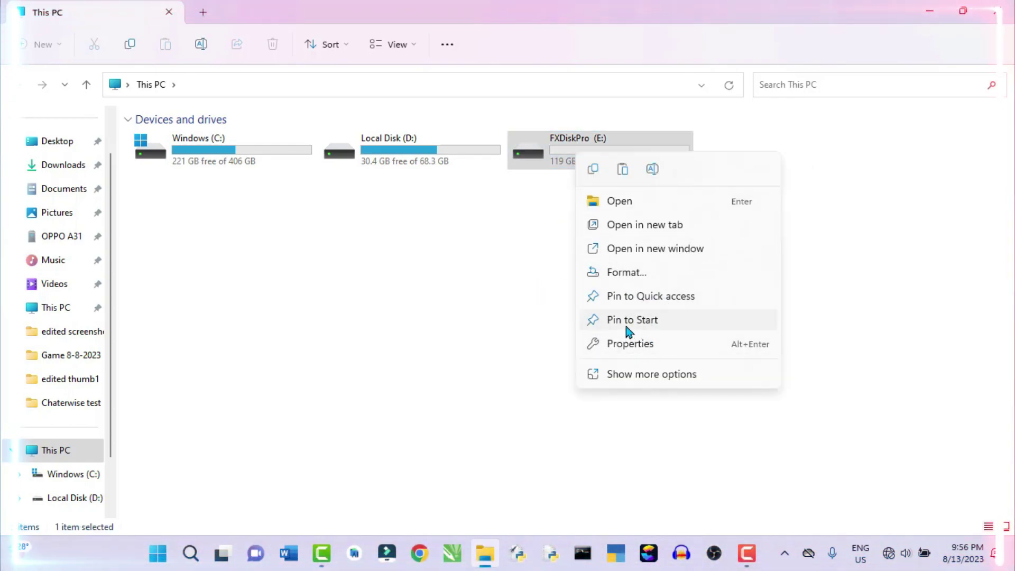
pyautogui.click(650, 376)
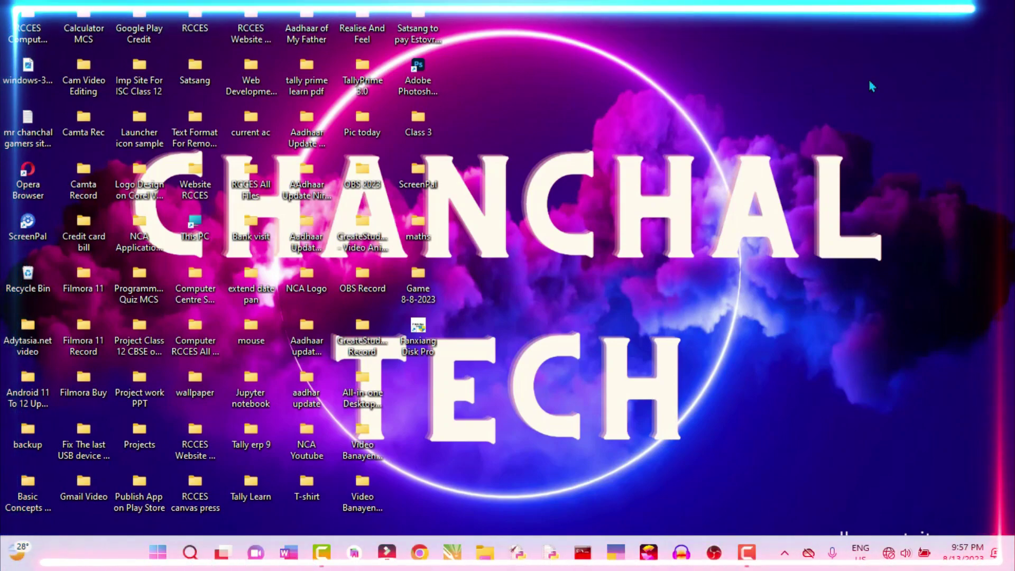
pyautogui.press('super+e')
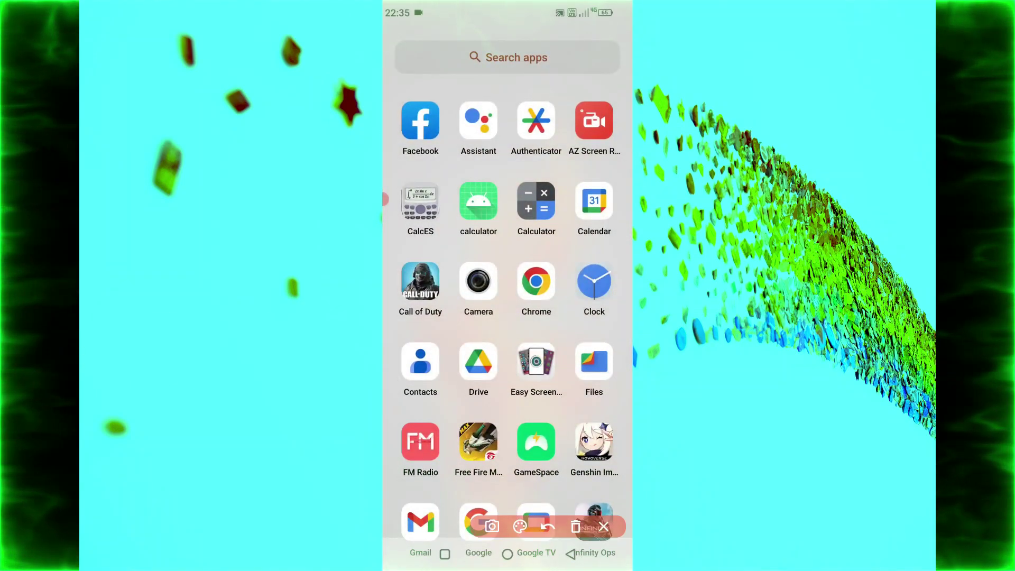
# Switch to the Android phone and open the Files app at its storage devices.
pyautogui.moveTo(605, 331)
pyautogui.mouseDown()
pyautogui.moveTo(626, 390)
pyautogui.moveTo(615, 333)
pyautogui.mouseUp()
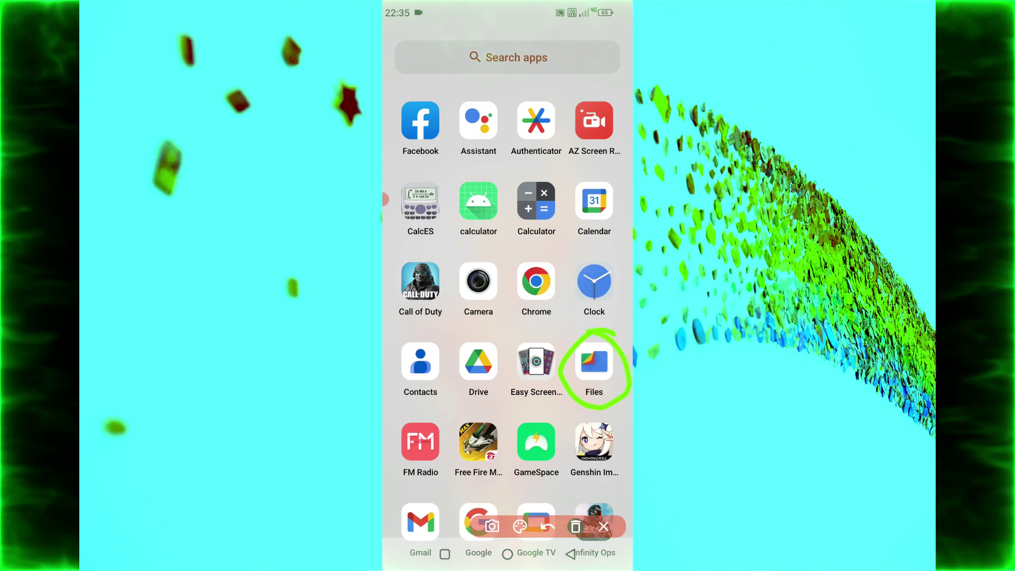
pyautogui.click(576, 527)
pyautogui.click(603, 527)
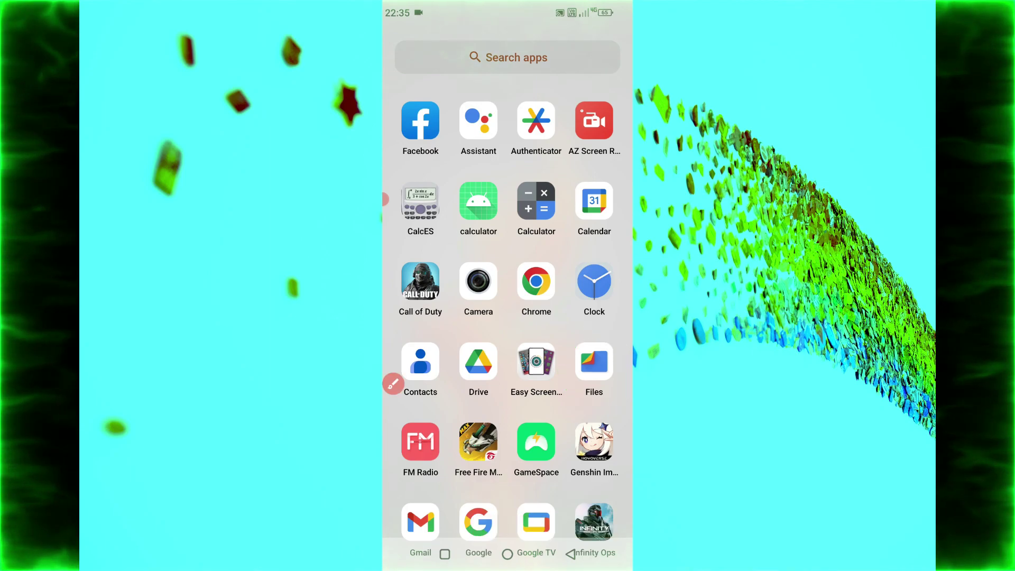
pyautogui.click(594, 361)
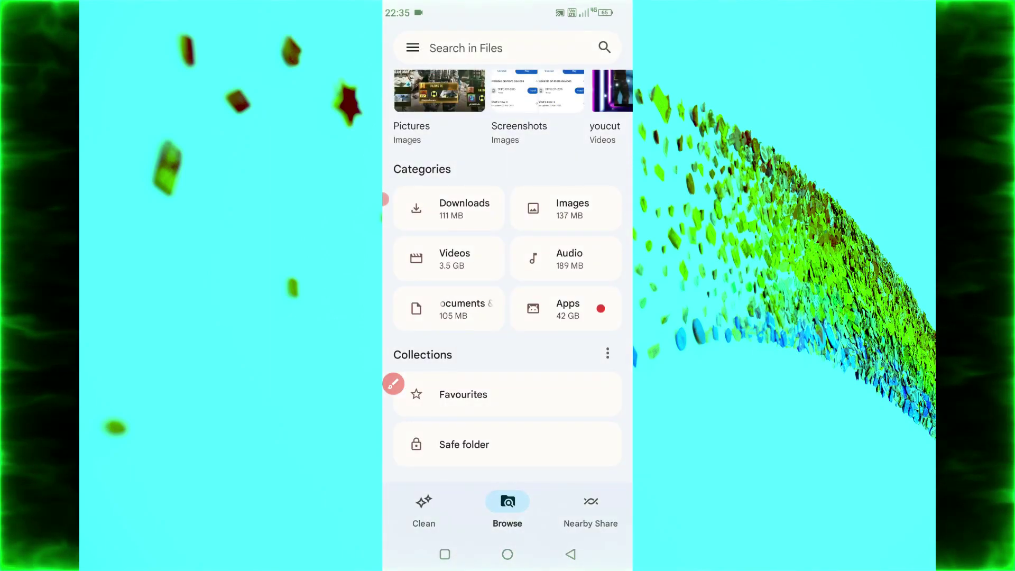
pyautogui.scroll(-2, 508, 264)
# Check which storage devices the phone offers, circle Internal storage with the screen brush, and clear the drawing.
pyautogui.click(394, 383)
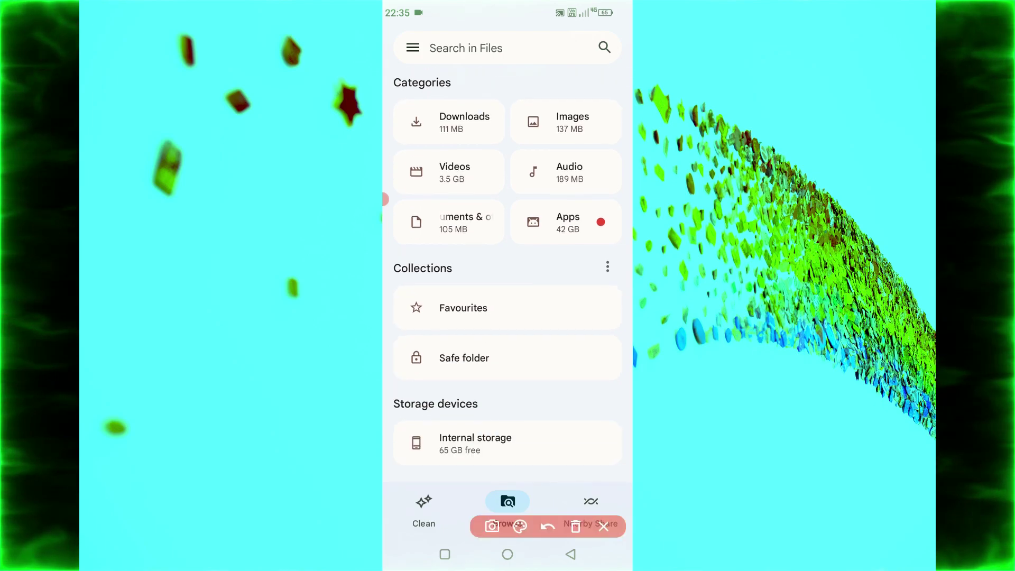
pyautogui.moveTo(531, 426)
pyautogui.mouseDown()
pyautogui.moveTo(482, 414)
pyautogui.moveTo(460, 471)
pyautogui.moveTo(523, 424)
pyautogui.mouseUp()
pyautogui.moveTo(466, 392); pyautogui.dragTo(567, 369)
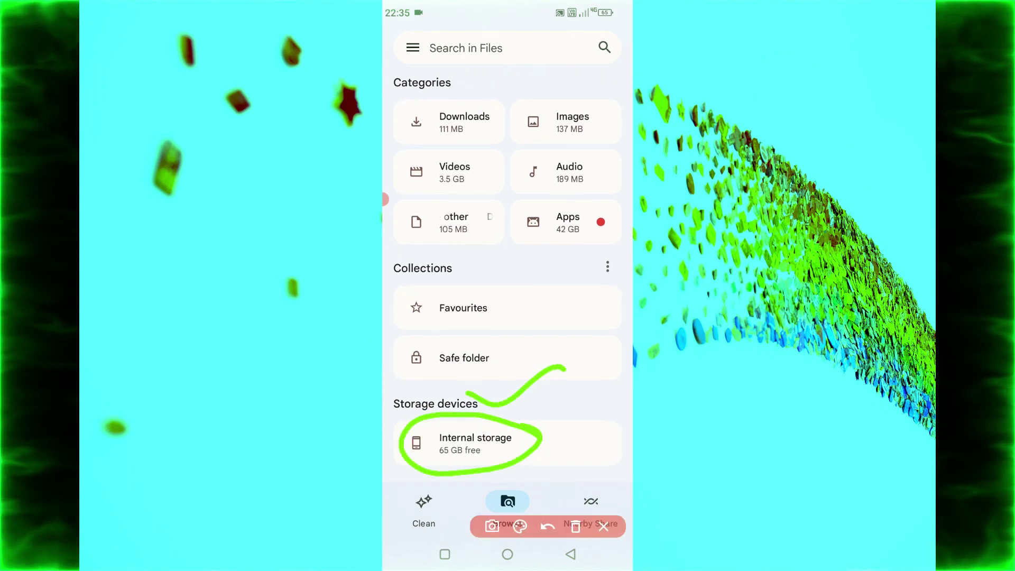
pyautogui.click(576, 526)
pyautogui.click(604, 526)
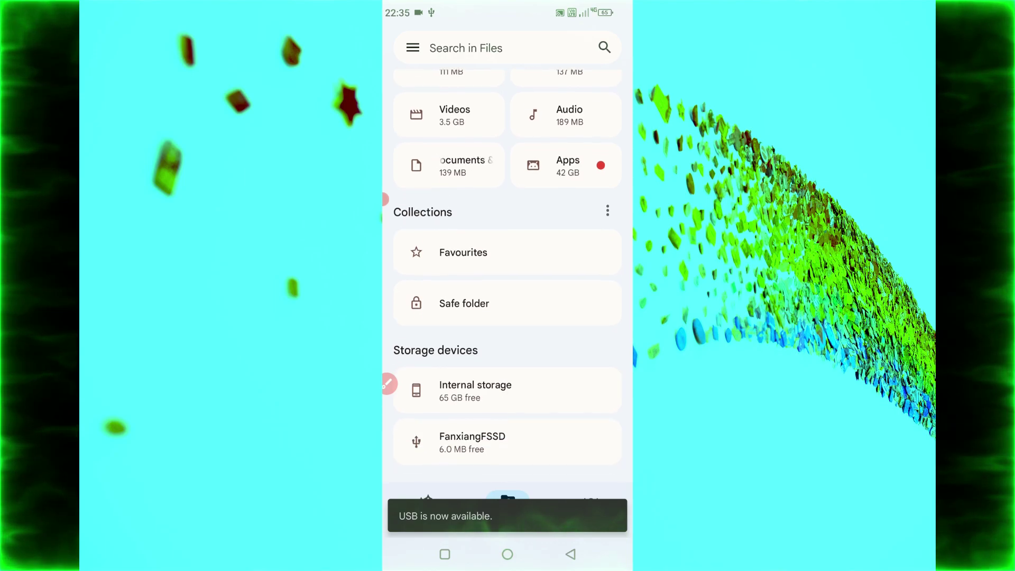
# Check the connected FanxiangFSSD drive and its free space under Storage devices, circling its entry with the screen brush.
pyautogui.click(390, 384)
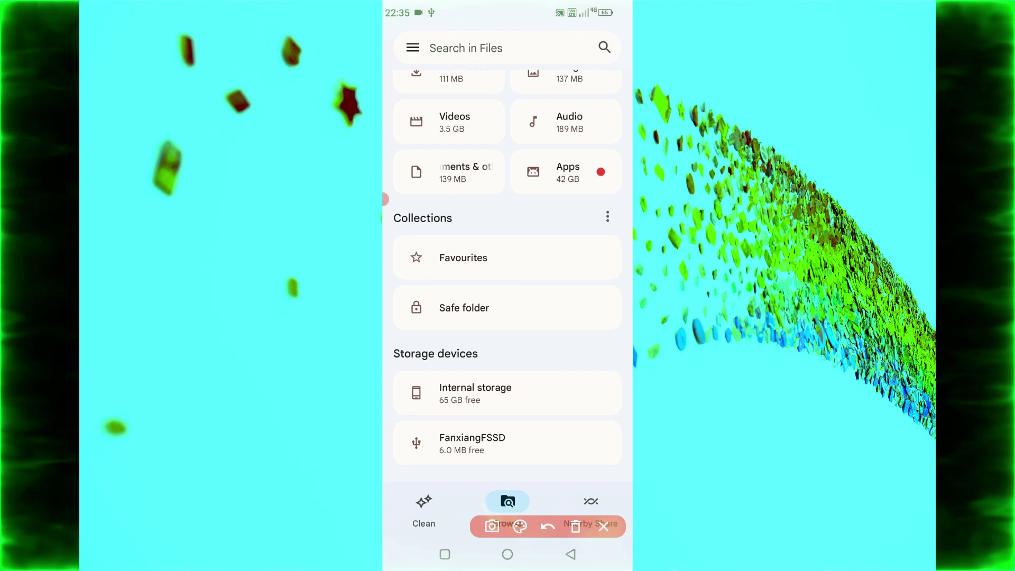
pyautogui.moveTo(525, 424)
pyautogui.mouseDown()
pyautogui.moveTo(421, 417)
pyautogui.moveTo(524, 424)
pyautogui.mouseUp()
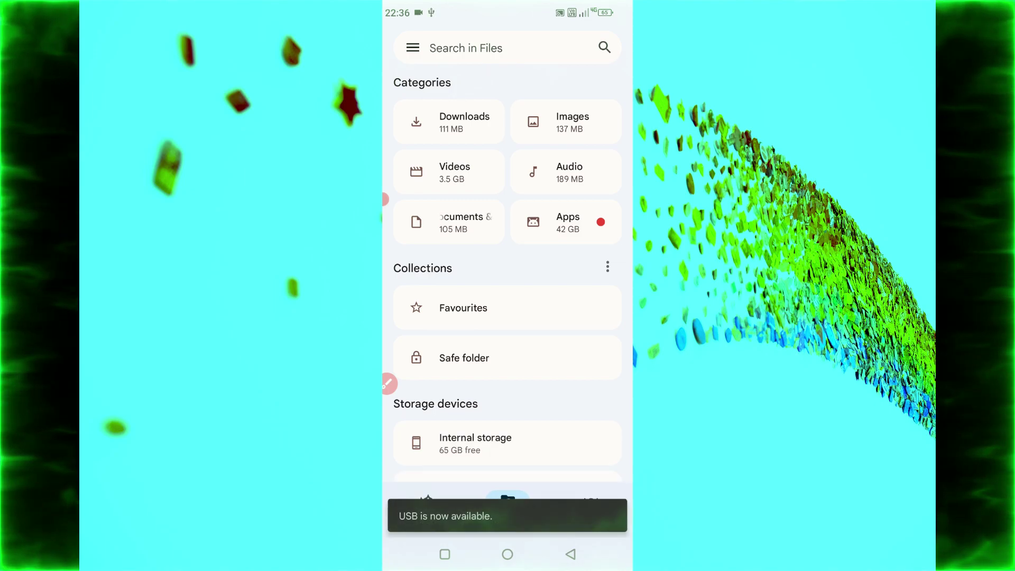
pyautogui.click(389, 384)
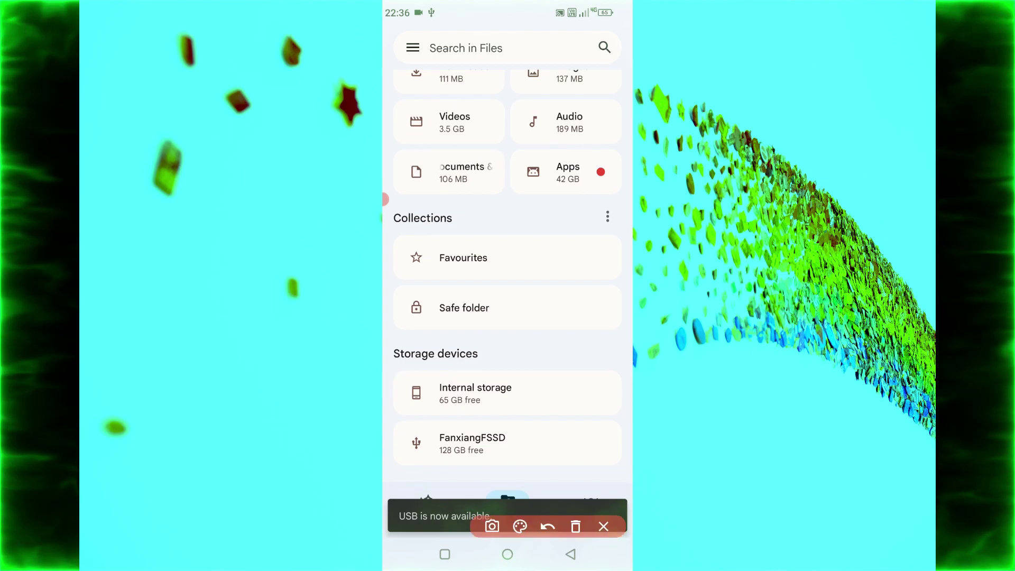
pyautogui.moveTo(522, 435)
pyautogui.mouseDown()
pyautogui.moveTo(404, 452)
pyautogui.moveTo(516, 411)
pyautogui.mouseUp()
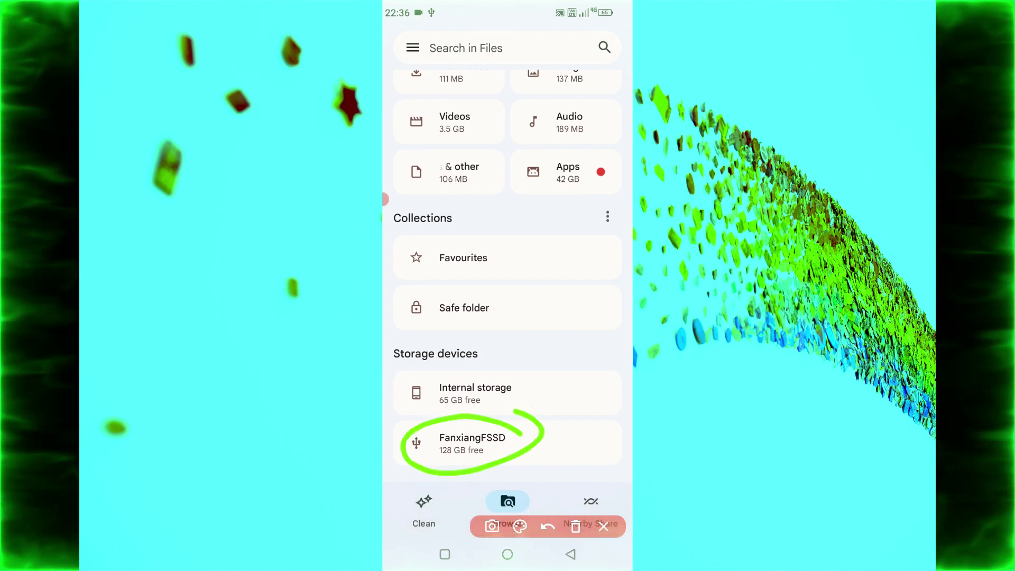
# Circle the FanxiangFSSD drive's free space with the screen brush, then clear the markings and leave the brush.
pyautogui.moveTo(444, 465)
pyautogui.mouseDown()
pyautogui.moveTo(494, 455)
pyautogui.moveTo(430, 440)
pyautogui.moveTo(449, 460)
pyautogui.moveTo(493, 452)
pyautogui.mouseUp()
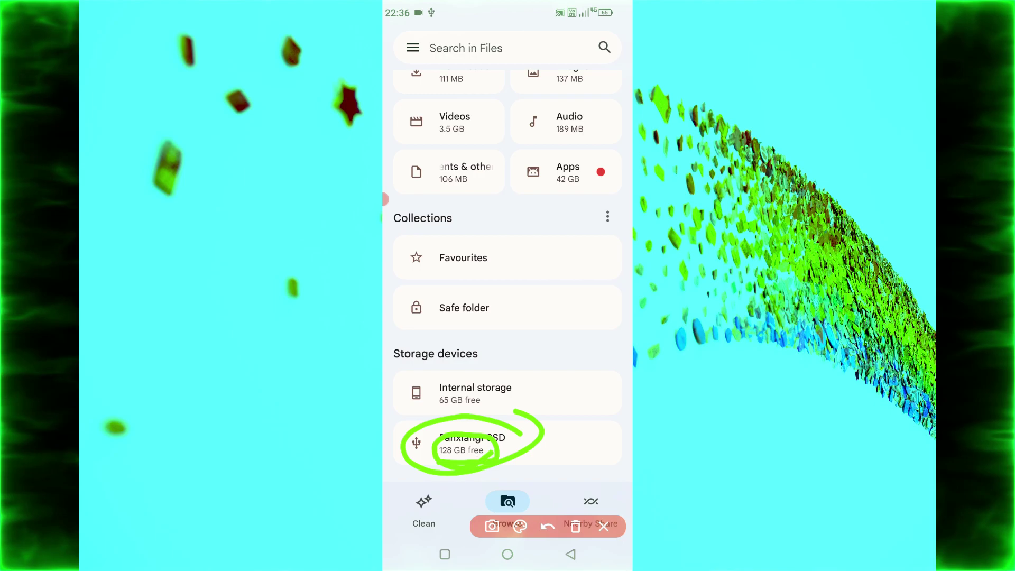
pyautogui.click(576, 526)
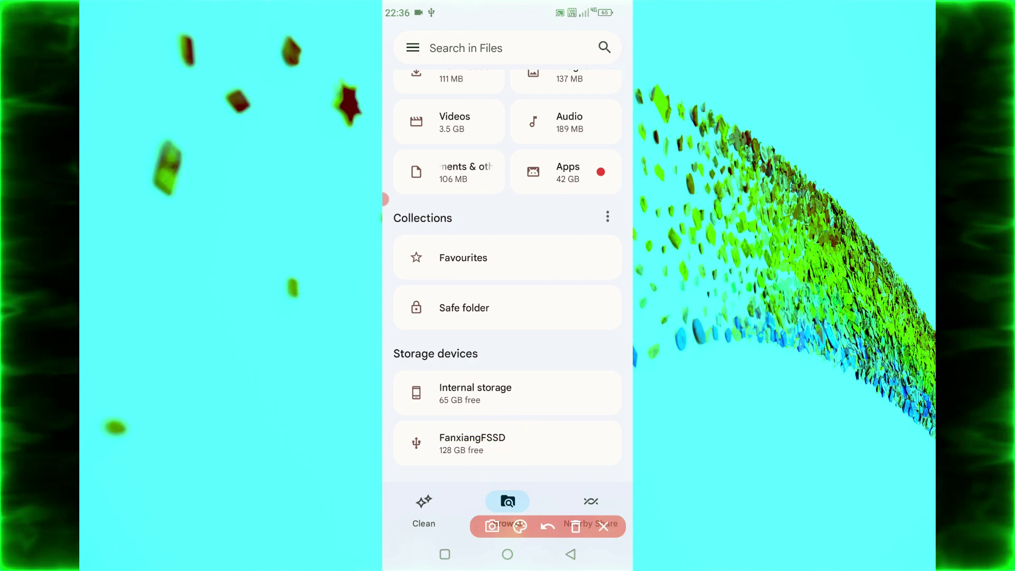
pyautogui.click(604, 527)
# Open the FanxiangFSSD drive and look through the folders stored on it.
pyautogui.click(473, 443)
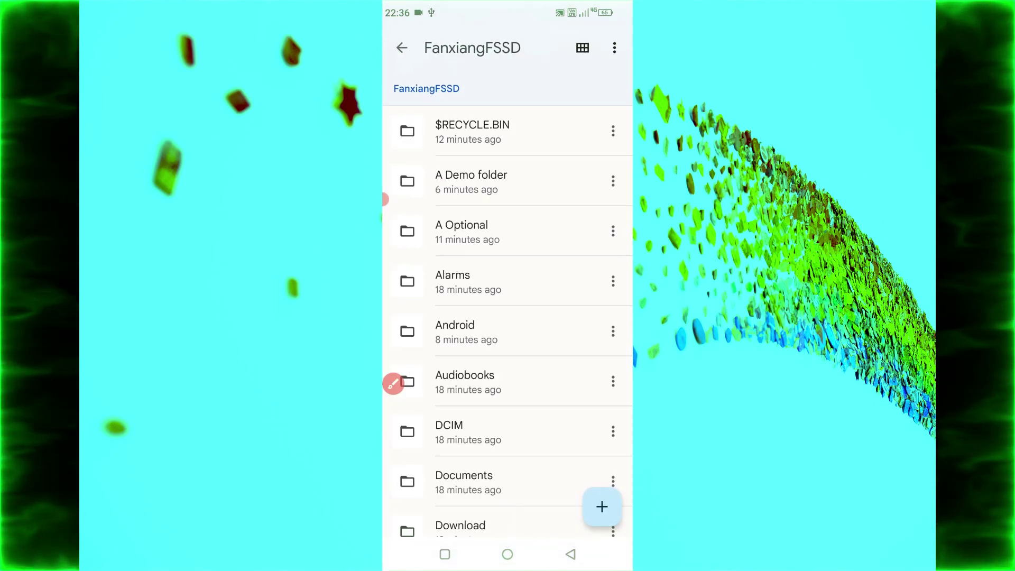
pyautogui.scroll(-5, 508, 296)
pyautogui.scroll(6, 508, 297)
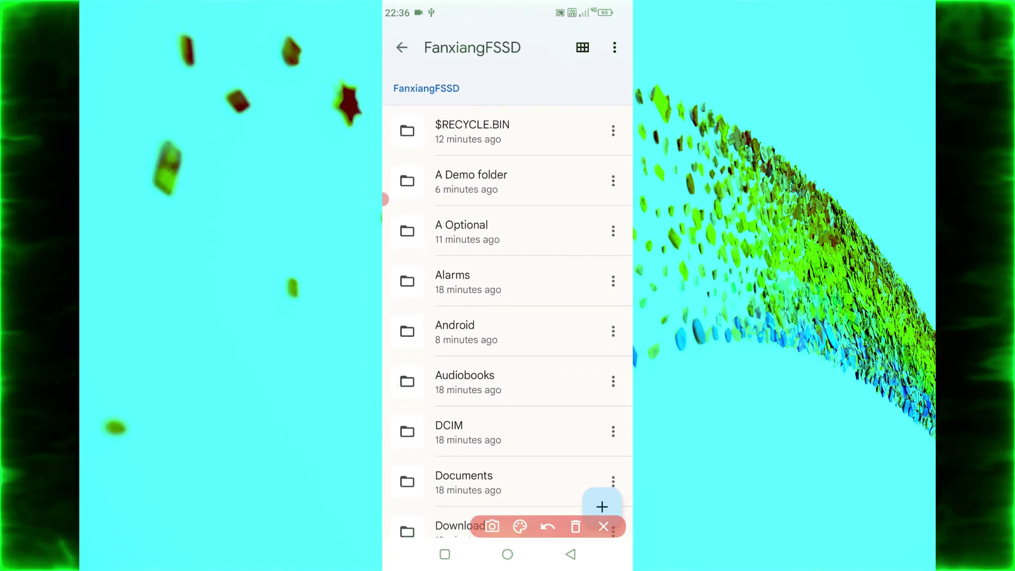
# Circle the A Demo folder entry with the screen brush, clear the drawing and leave the brush.
pyautogui.moveTo(534, 163)
pyautogui.mouseDown()
pyautogui.moveTo(513, 157)
pyautogui.moveTo(462, 208)
pyautogui.moveTo(535, 169)
pyautogui.mouseUp()
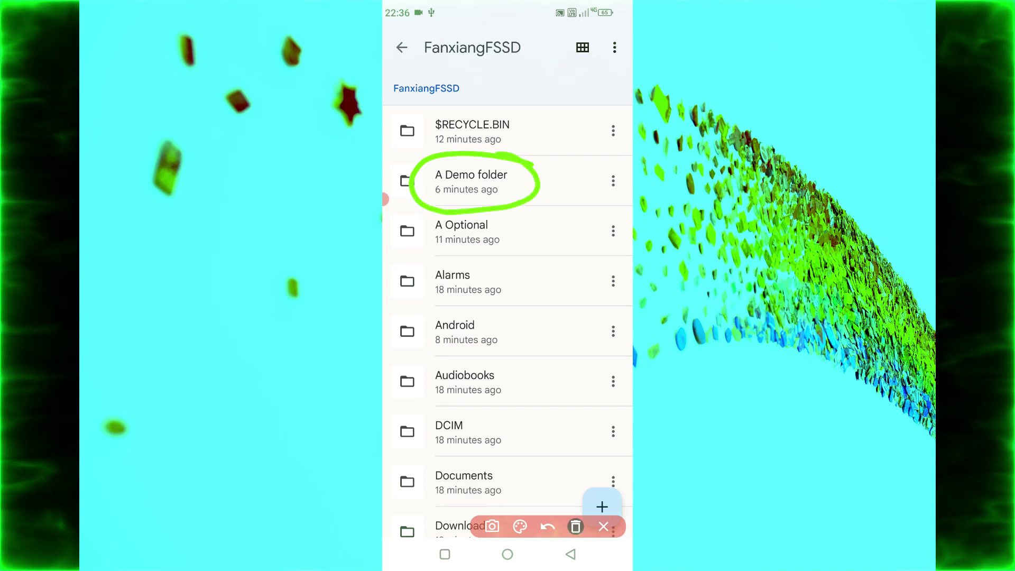
pyautogui.click(576, 526)
pyautogui.click(603, 526)
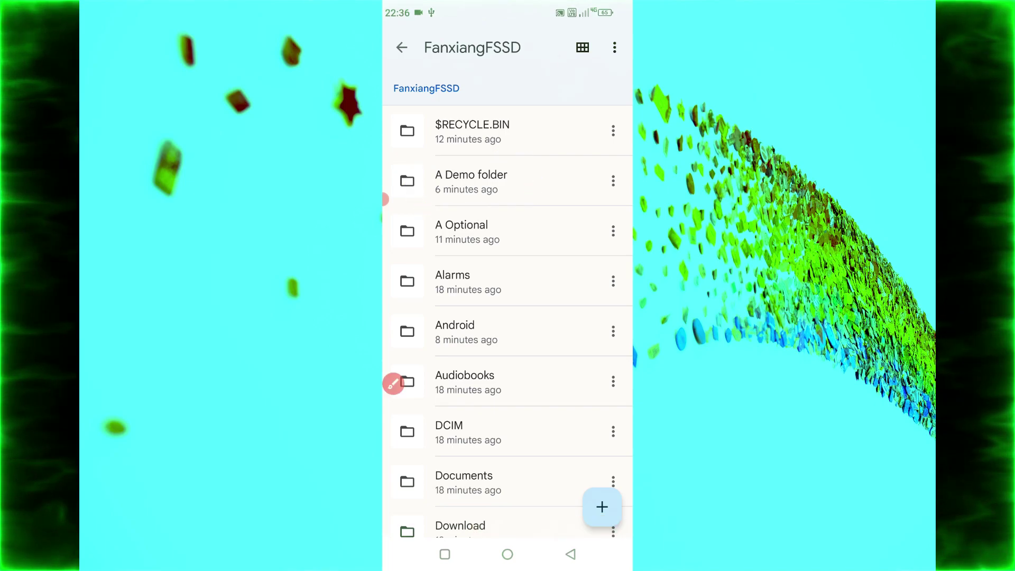
# Open the A Demo folder on the drive and view the image RCCES Logo 1.png.
pyautogui.click(471, 181)
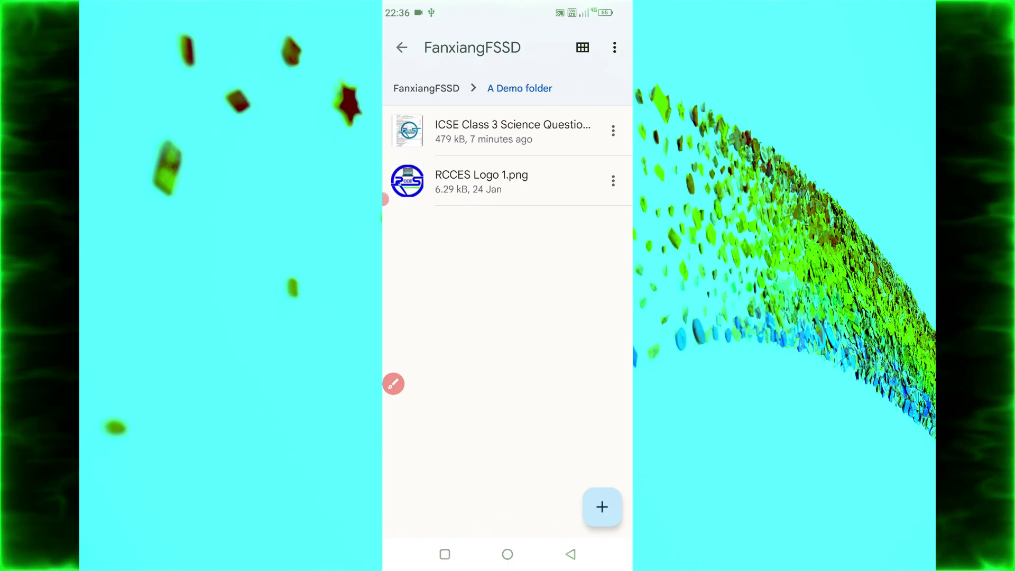
pyautogui.click(482, 181)
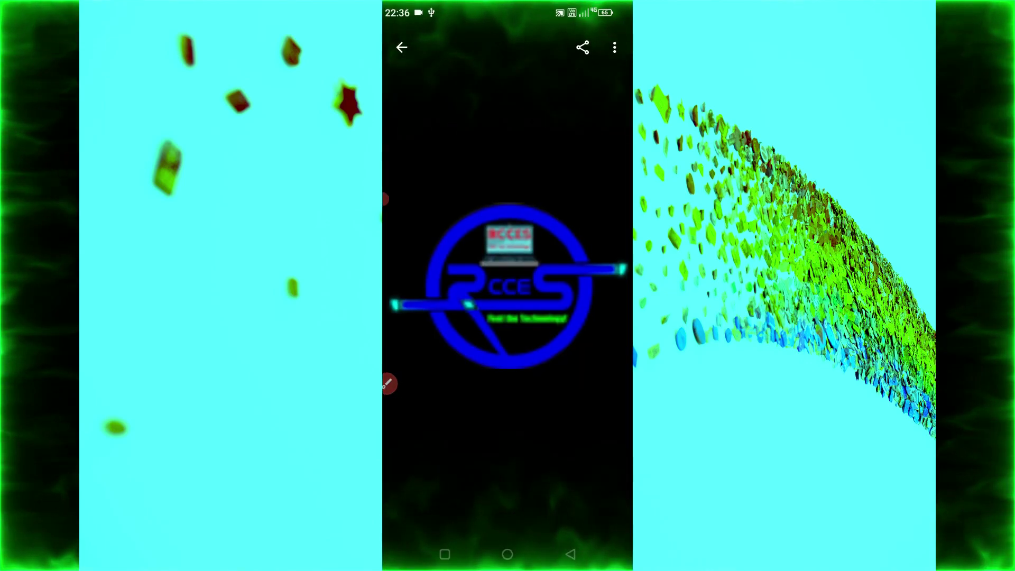